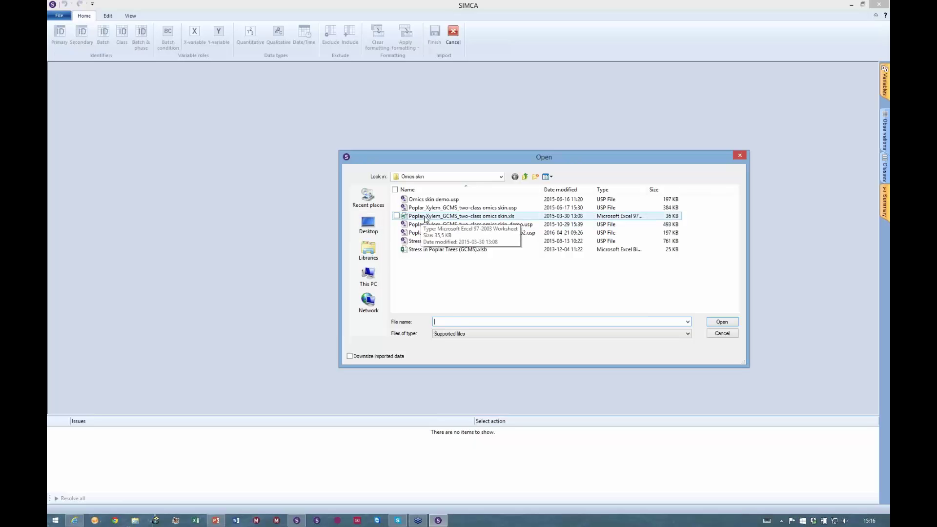
Step: Open Poplar_Xylem_GCMS_two-class omics skin.xls for import and set the third column (Dodecamethylpentasiloxane) to quantitative data
{"action": "left_click", "coordinate": [426, 219]}
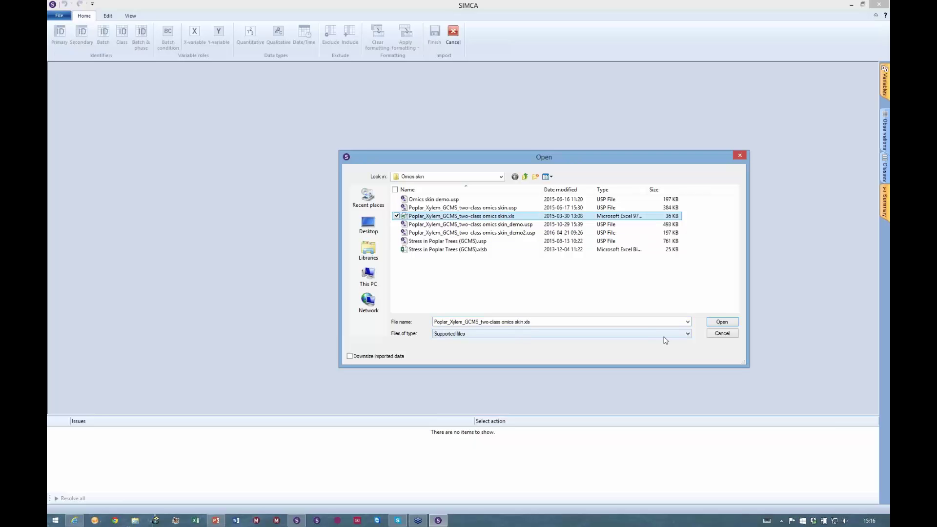
{"action": "left_click", "coordinate": [721, 323]}
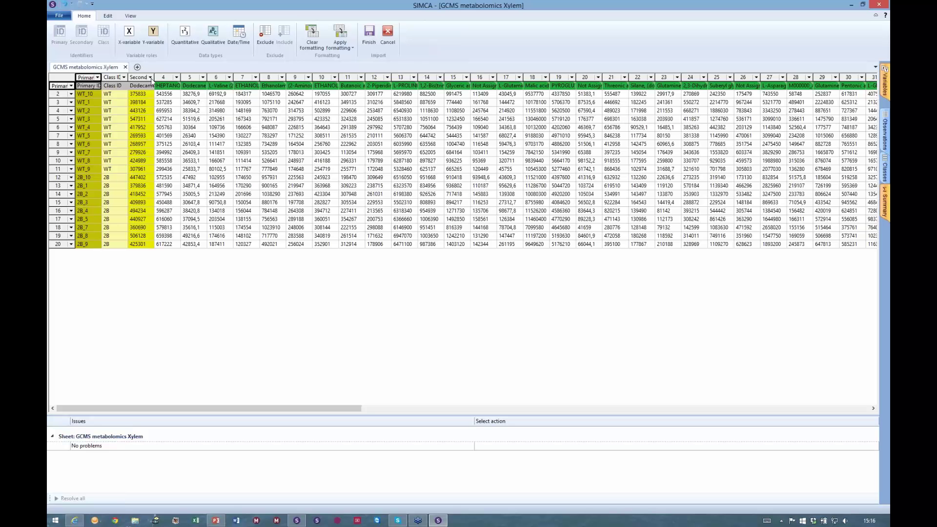
{"action": "left_click", "coordinate": [150, 77]}
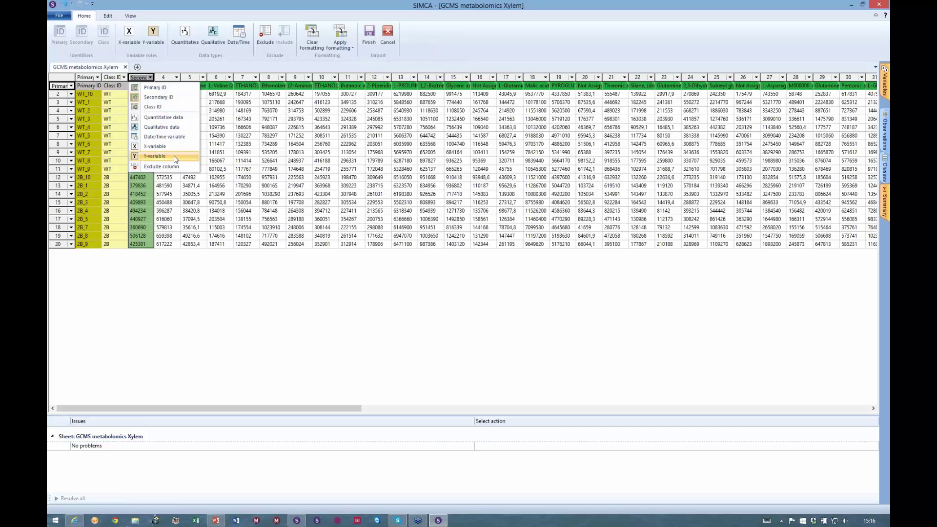
{"action": "left_click", "coordinate": [181, 118]}
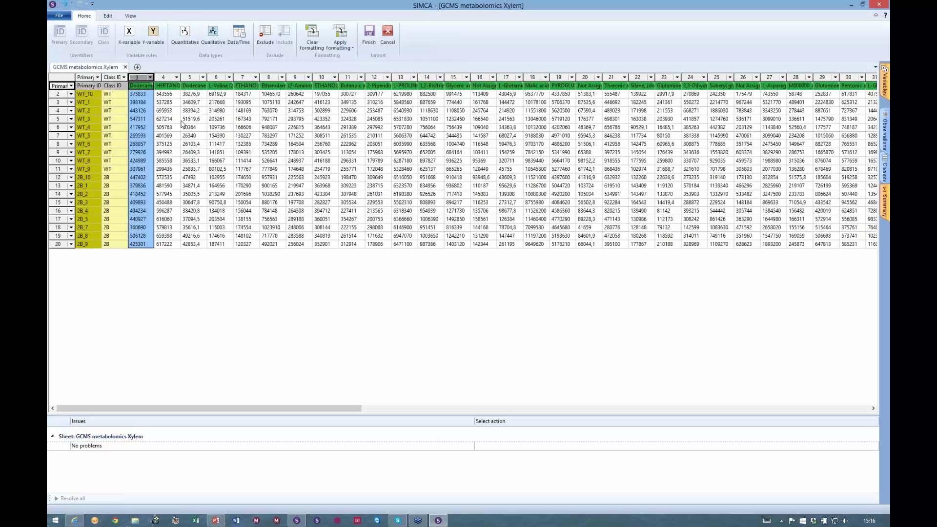
{"action": "left_click", "coordinate": [225, 246]}
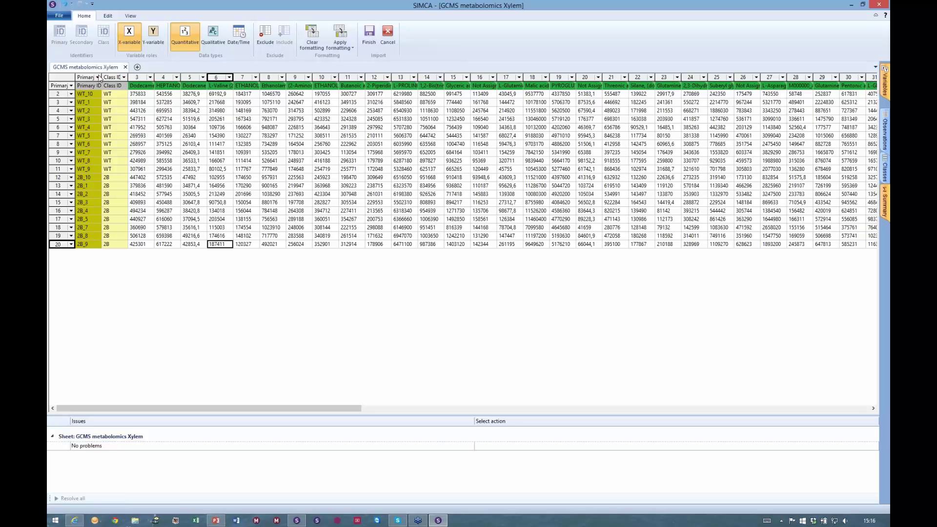
Step: Widen the Primary ID column of the import sheet so the observation names have more room
{"action": "left_click_drag", "start_coordinate": [101, 77], "coordinate": [122, 77]}
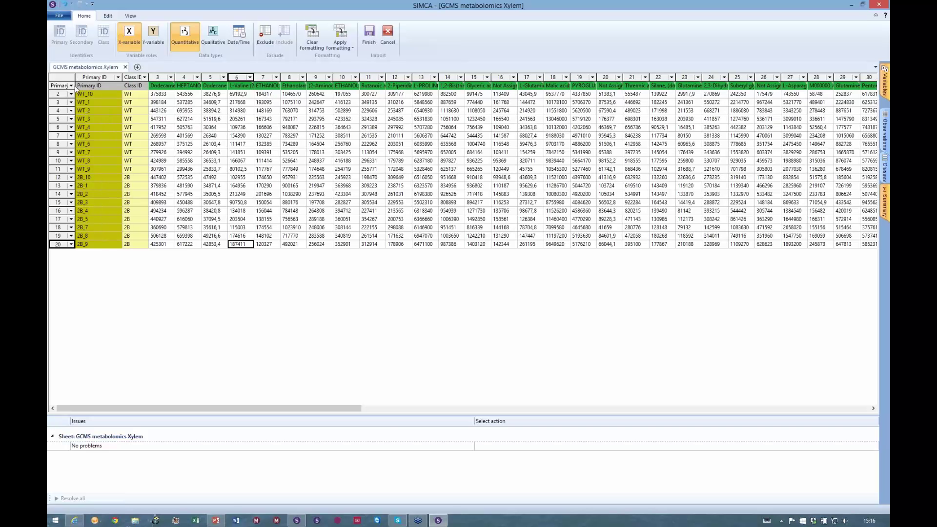
{"action": "left_click_drag", "start_coordinate": [74, 81], "coordinate": [75, 82]}
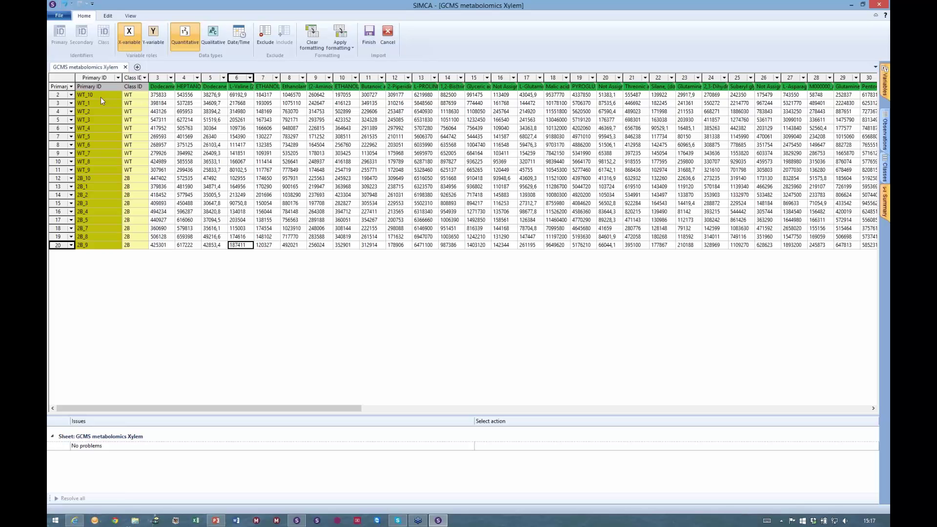
{"action": "left_click", "coordinate": [100, 93]}
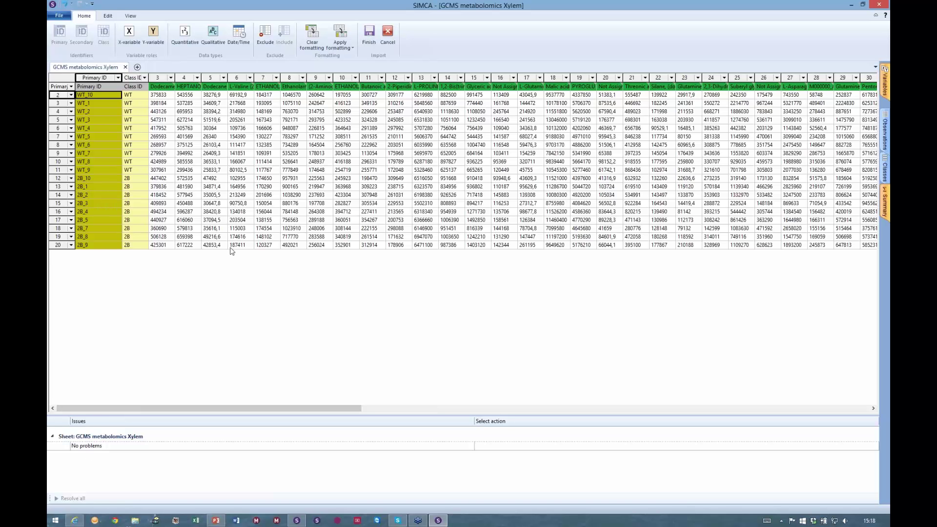
Step: Finish the import and save the project as Poplar_Xylem_GCMS_two-class omics skin_demo3
{"action": "left_click", "coordinate": [370, 34]}
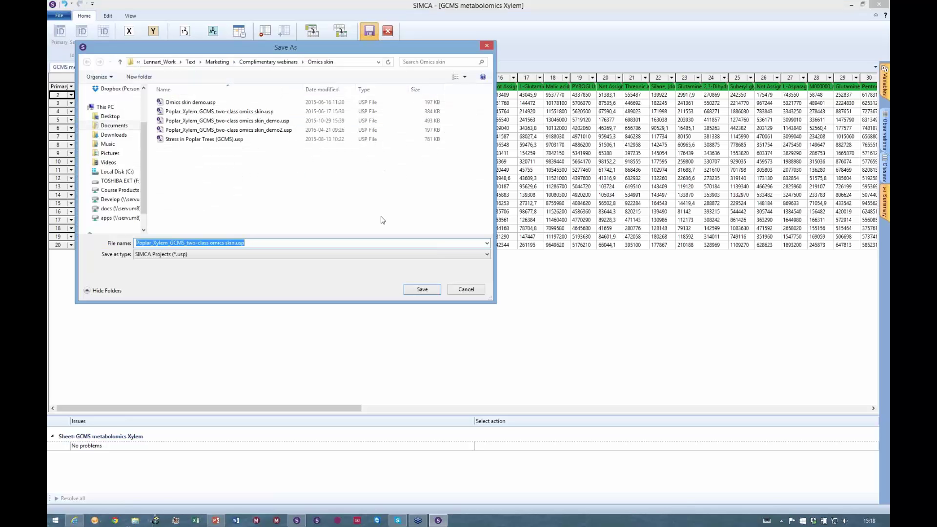
{"action": "left_click", "coordinate": [236, 243]}
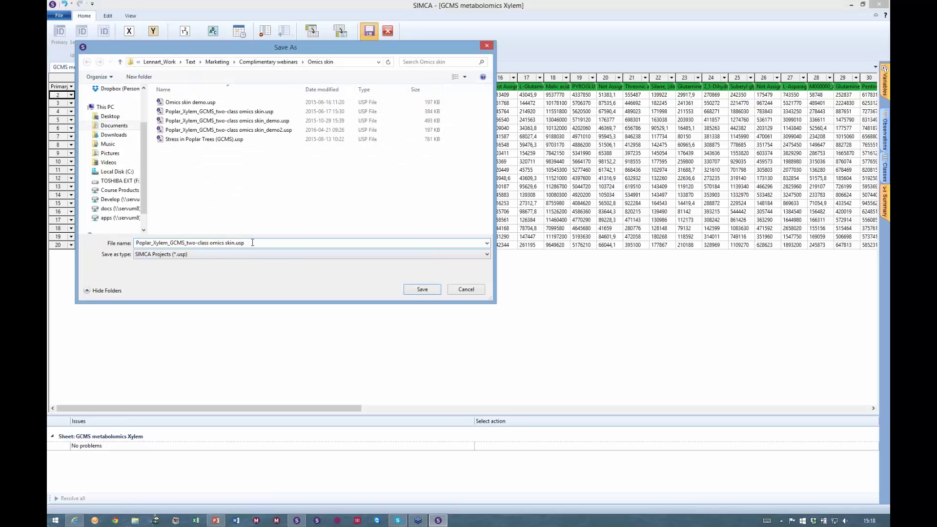
{"action": "type", "text": "_demo3"}
{"action": "left_click", "coordinate": [418, 291]}
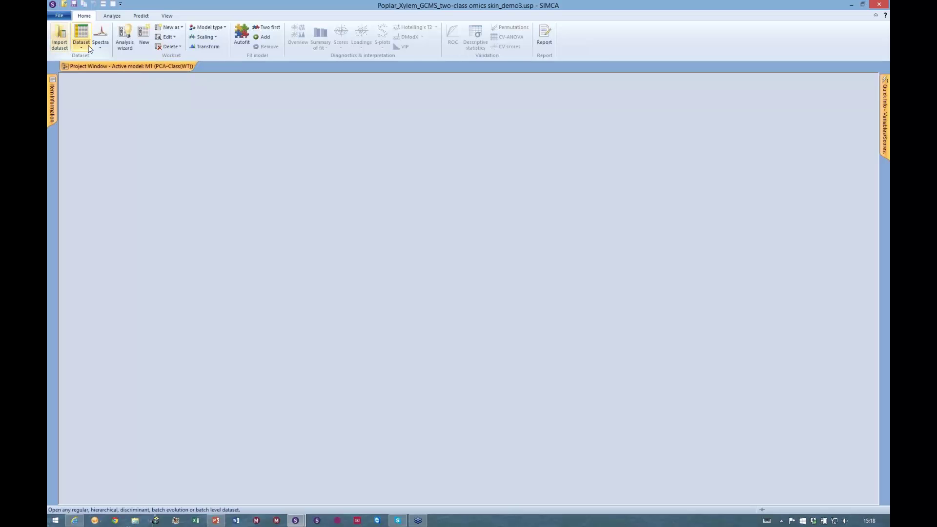
Step: Check which of the Default, Omics and Spectroscopy skins is active for the project
{"action": "left_click", "coordinate": [166, 16]}
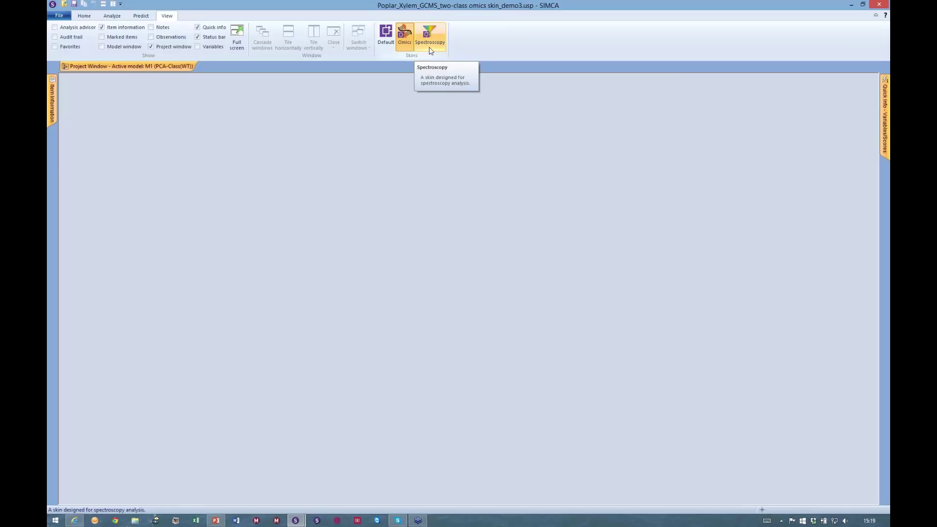
{"action": "left_click", "coordinate": [85, 16]}
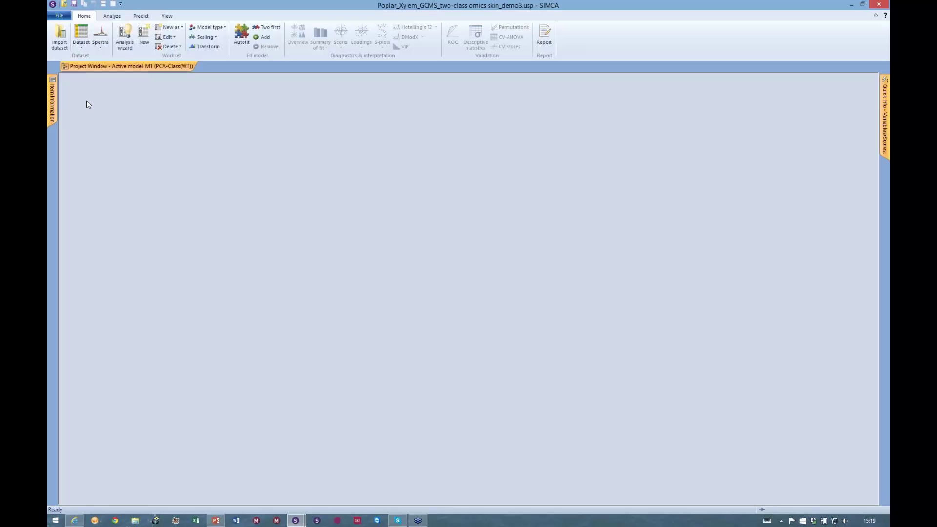
{"action": "left_click", "coordinate": [58, 44]}
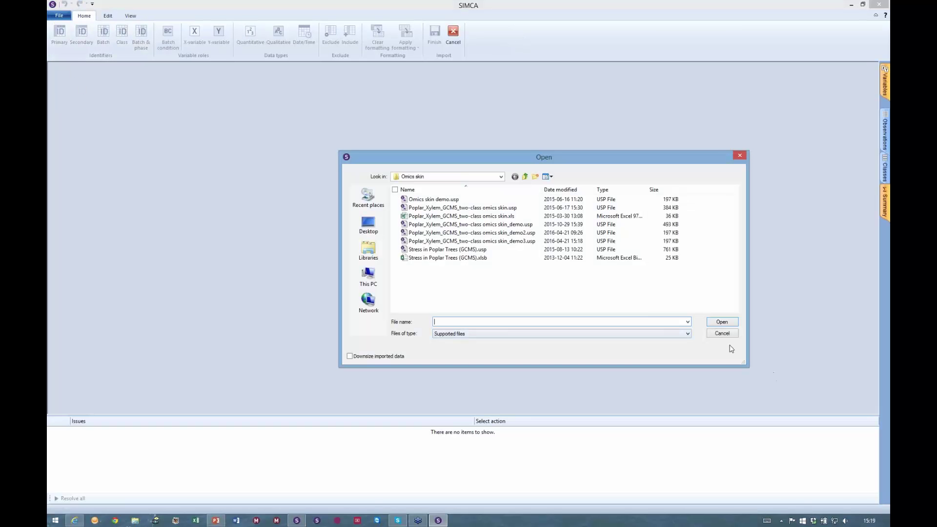
{"action": "left_click", "coordinate": [723, 334]}
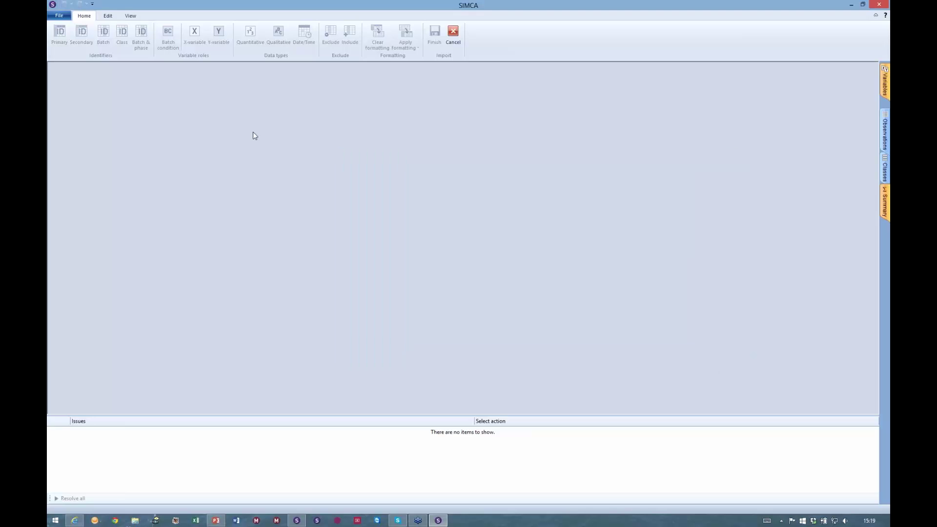
{"action": "left_click", "coordinate": [452, 35]}
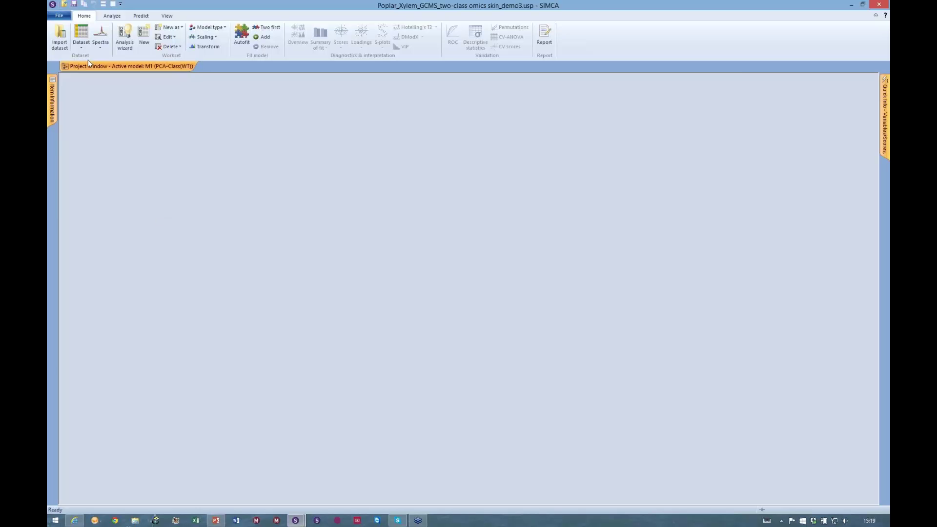
Step: Display the imported GCMS metabolomics Xylem dataset as a table and plot its observation spectra
{"action": "left_click", "coordinate": [81, 35]}
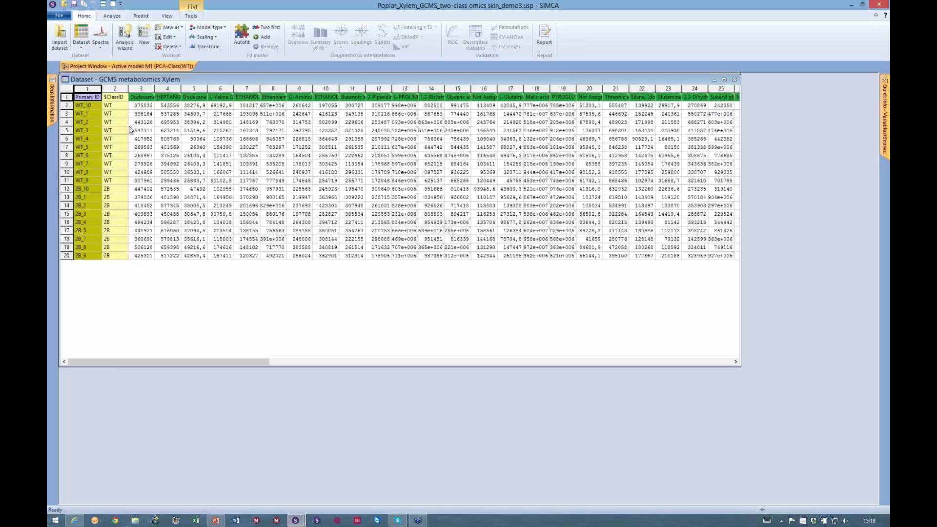
{"action": "left_click", "coordinate": [103, 49]}
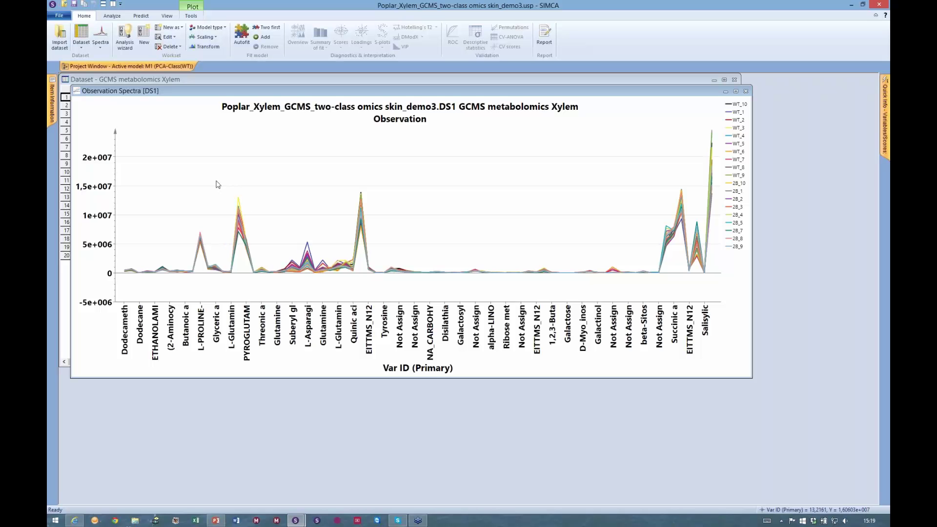
Step: Start the Analysis Wizard with mass spectrometry (MS) as the data type and GCMS metabolomics Xylem as the dataset
{"action": "left_click", "coordinate": [122, 39]}
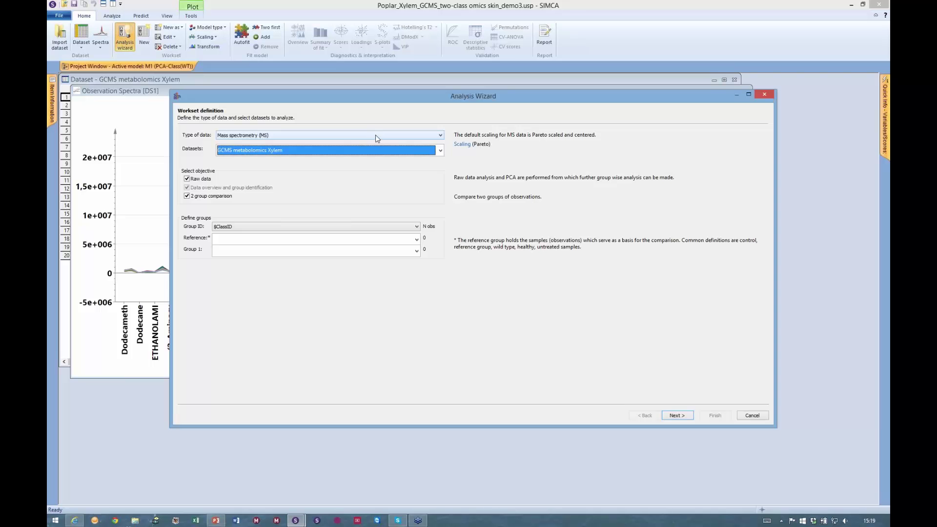
{"action": "left_click", "coordinate": [441, 139]}
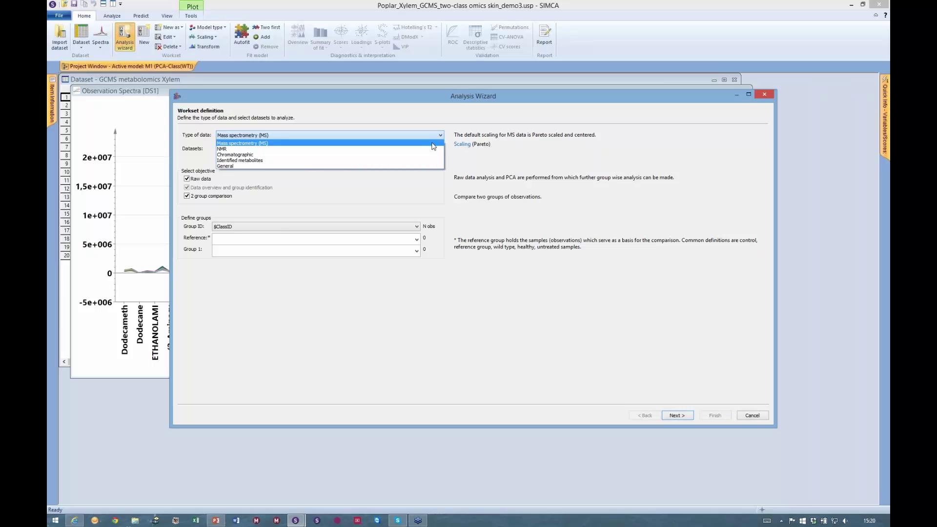
{"action": "left_click", "coordinate": [432, 143]}
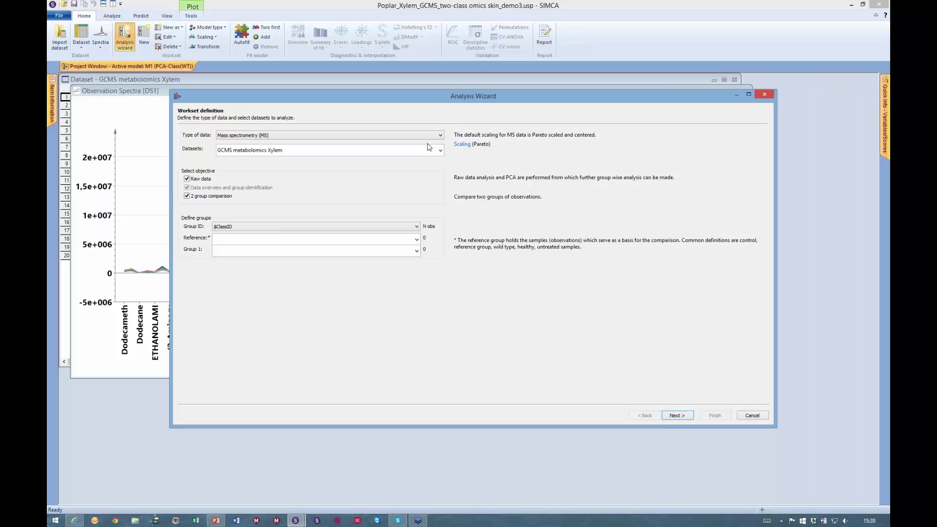
{"action": "left_click", "coordinate": [440, 151]}
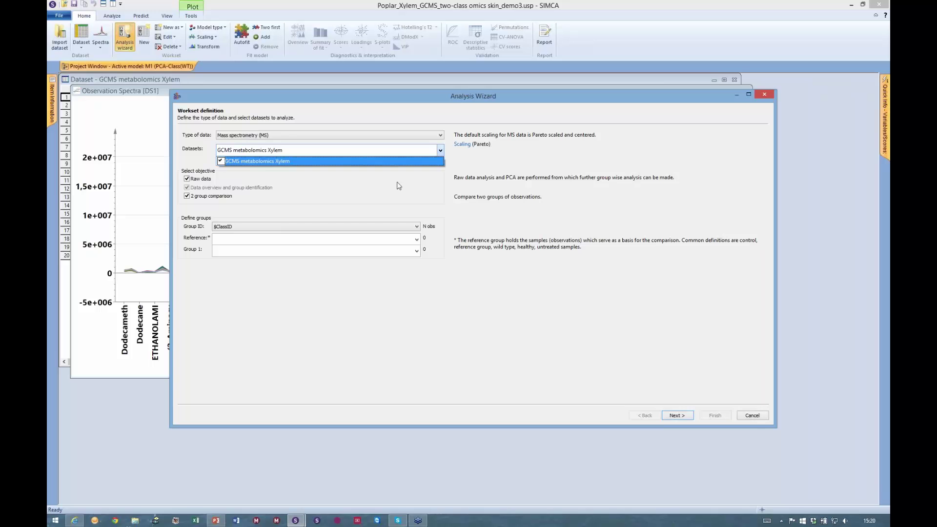
{"action": "left_click", "coordinate": [278, 184]}
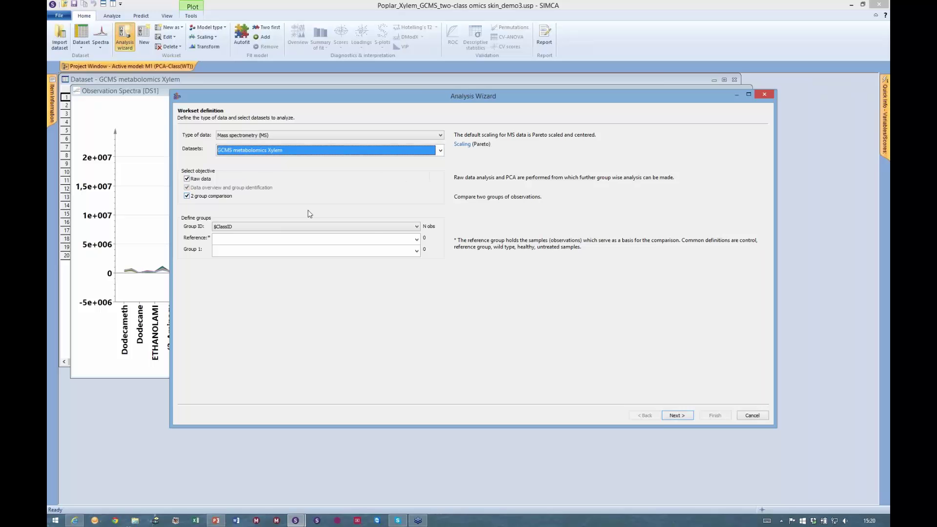
Step: Define WT as the reference group and 2B as Group 1, and proceed to the raw data analysis
{"action": "left_click", "coordinate": [416, 239]}
{"action": "left_click", "coordinate": [217, 250]}
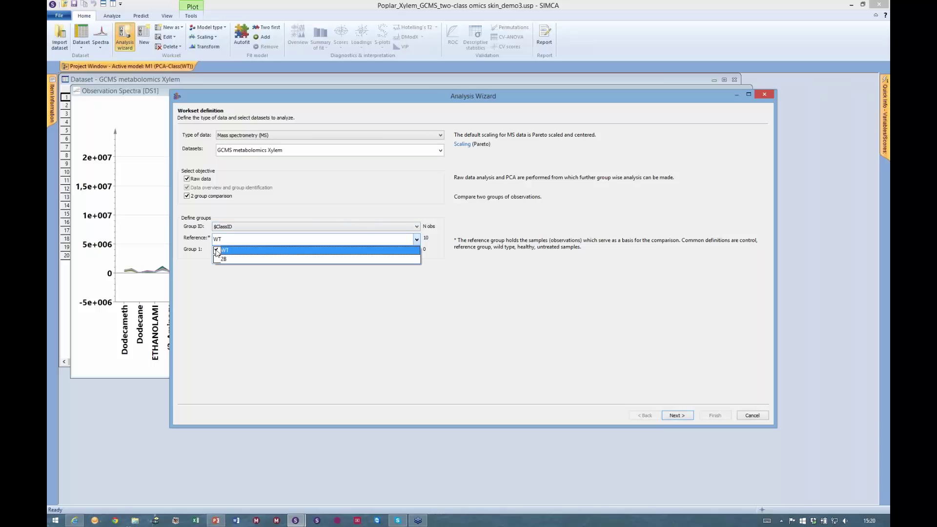
{"action": "left_click", "coordinate": [336, 353]}
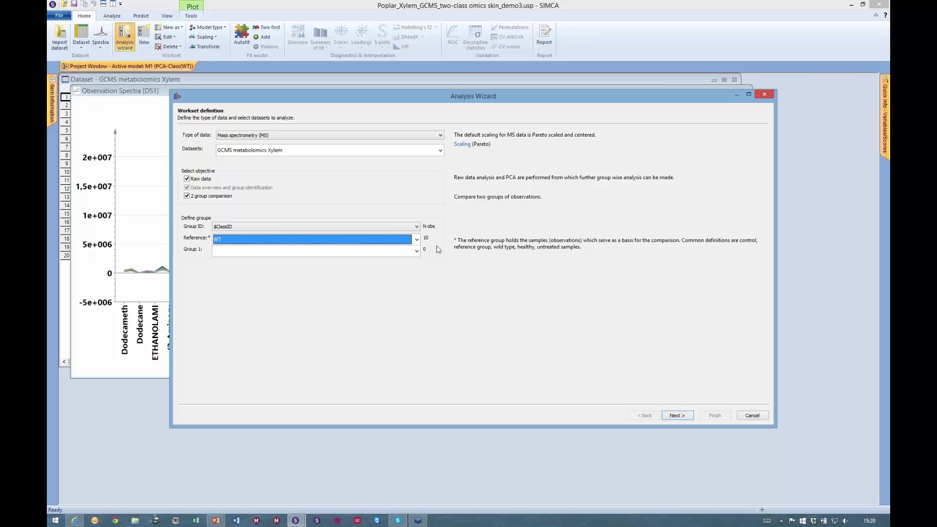
{"action": "left_click", "coordinate": [417, 251]}
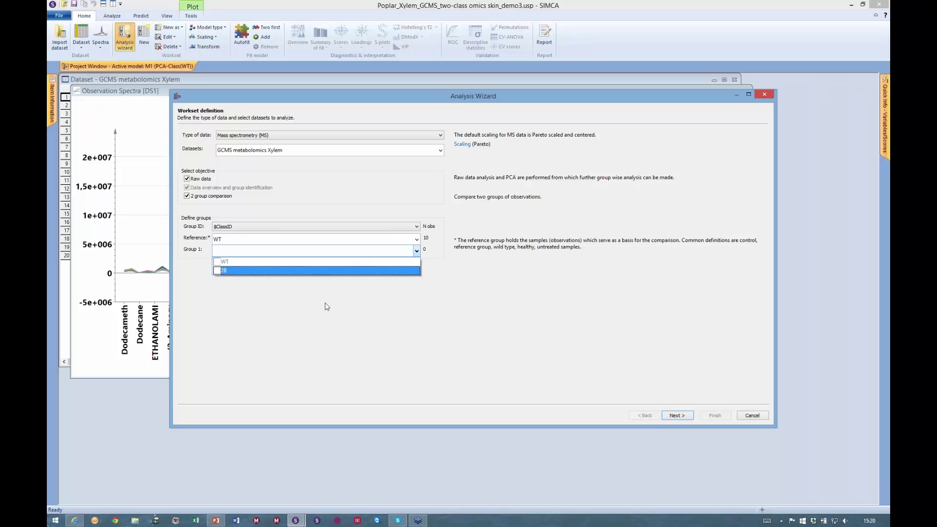
{"action": "left_click", "coordinate": [217, 271]}
{"action": "left_click", "coordinate": [332, 341]}
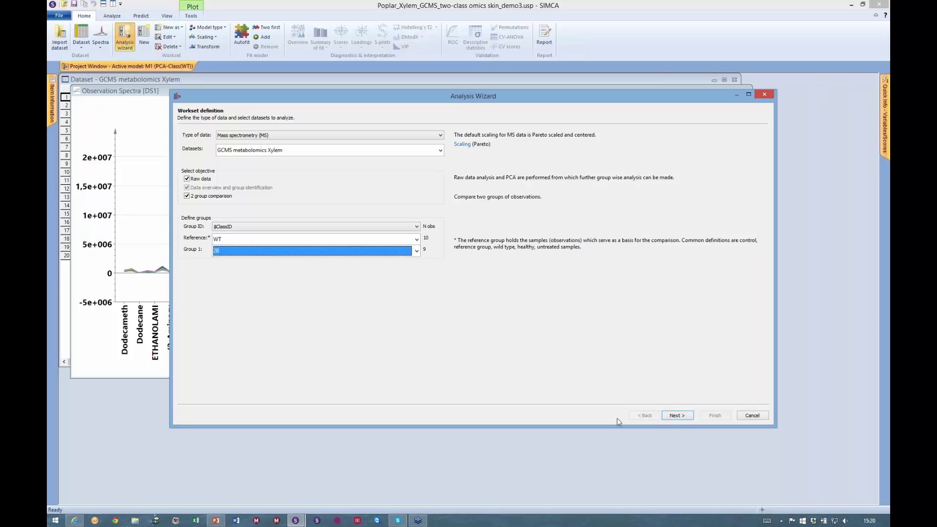
{"action": "left_click", "coordinate": [684, 416]}
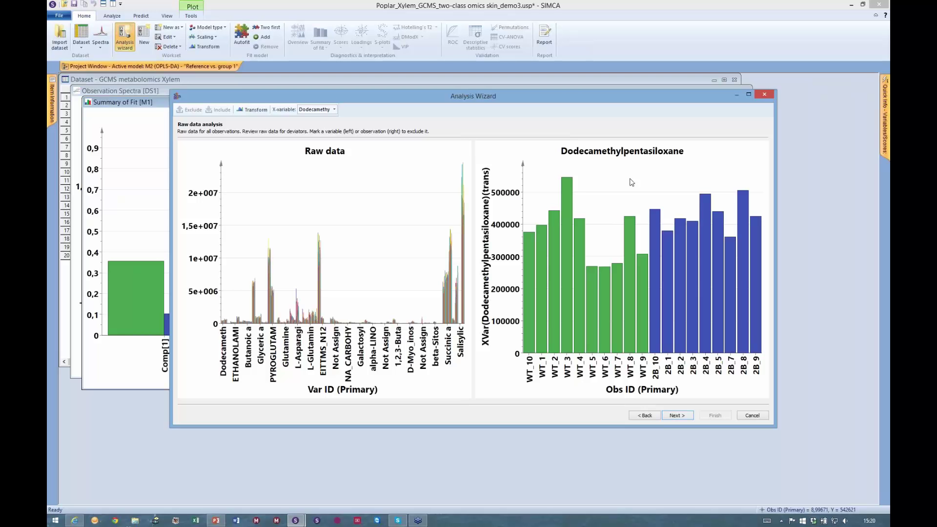
Step: Browse the X-variables one by one, comparing their raw values across the WT and 2B observations for deviators
{"action": "key", "text": "Down"}
{"action": "key", "text": "Down"}
{"action": "key", "text": "Down"}
{"action": "key", "text": "Down"}
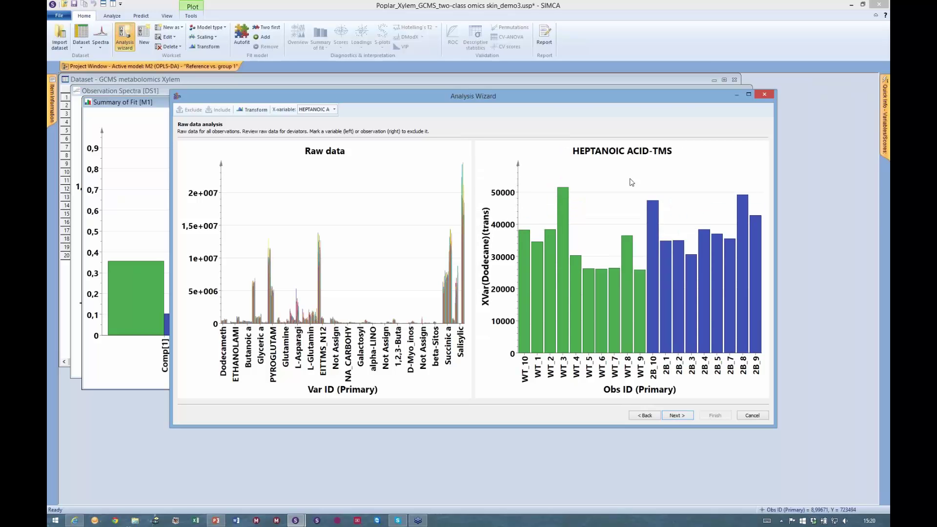
{"action": "key", "text": "Down"}
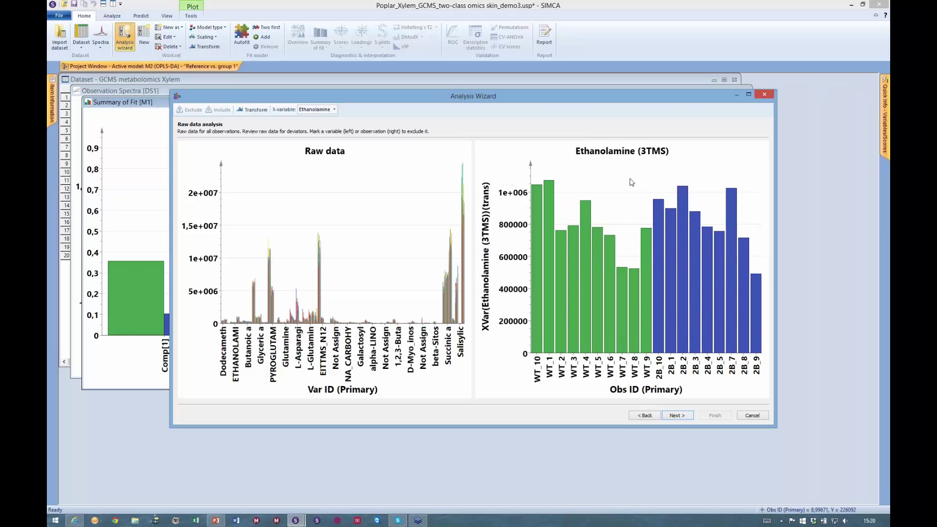
{"action": "key", "text": "Down"}
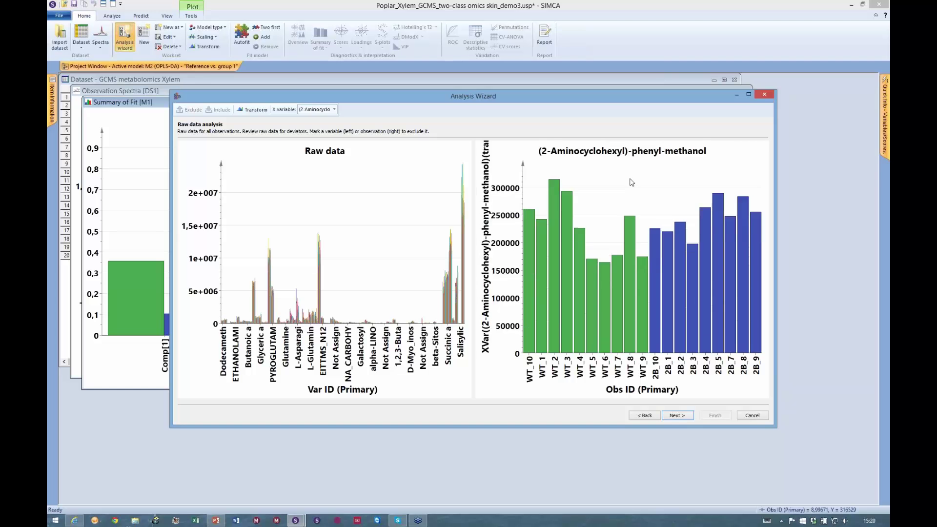
{"action": "key", "text": "Up"}
{"action": "key", "text": "Down"}
{"action": "key", "text": "Down"}
{"action": "key", "text": "Down"}
{"action": "key", "text": "Down"}
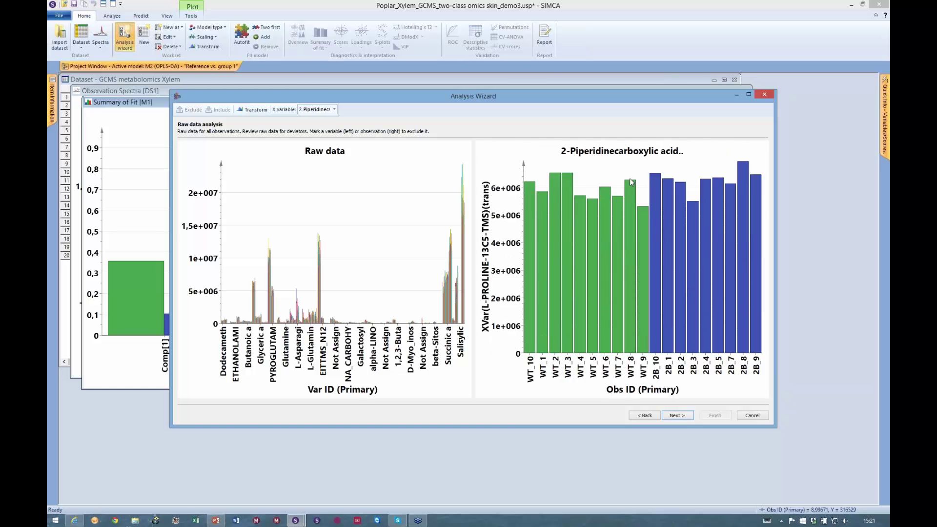
{"action": "key", "text": "Down"}
{"action": "key", "text": "Up"}
{"action": "key", "text": "Up"}
{"action": "key", "text": "Up"}
{"action": "key", "text": "Up"}
{"action": "key", "text": "Up"}
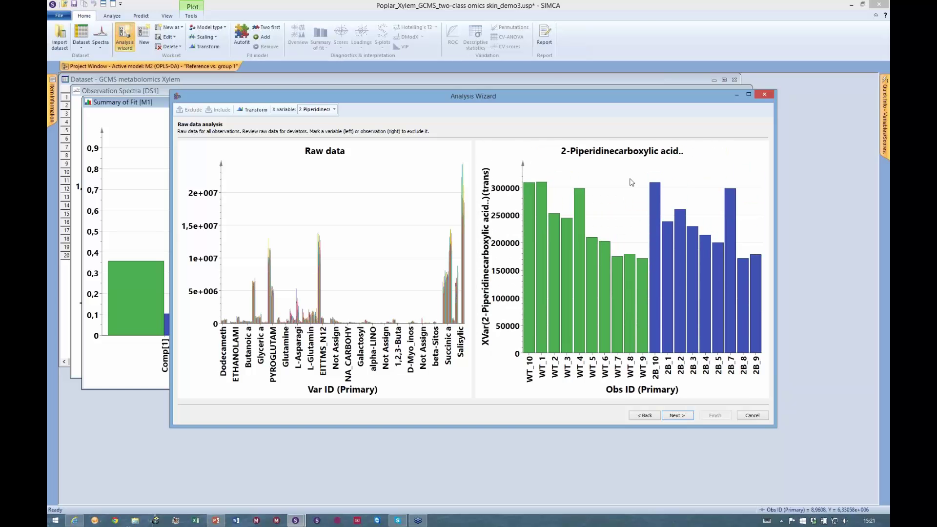
{"action": "key", "text": "Up"}
{"action": "key", "text": "Up"}
{"action": "key", "text": "Up"}
{"action": "key", "text": "Up"}
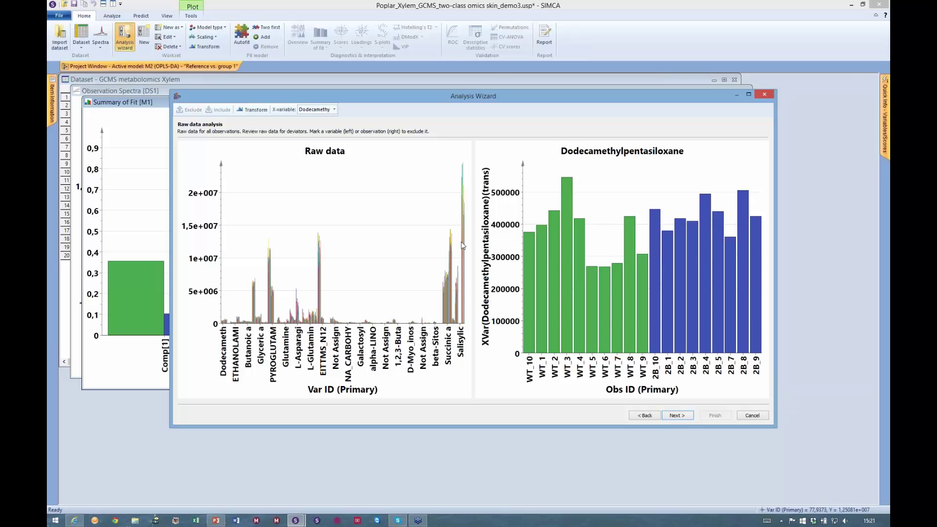
{"action": "mouse_move", "coordinate": [464, 245]}
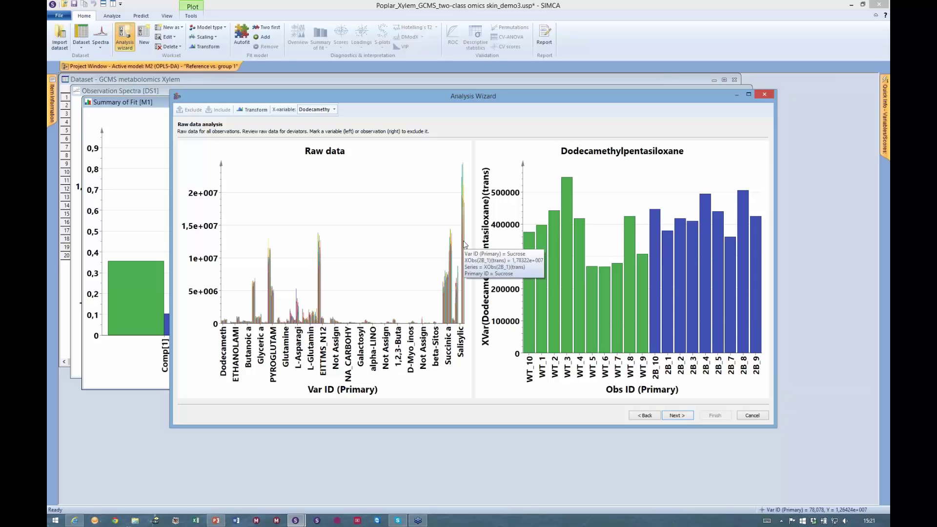
Step: Compare the raw values of Fructose methoxyamine (5TMS) and Sucrose across the WT and 2B observations, and clear the variable marking
{"action": "left_click", "coordinate": [322, 267]}
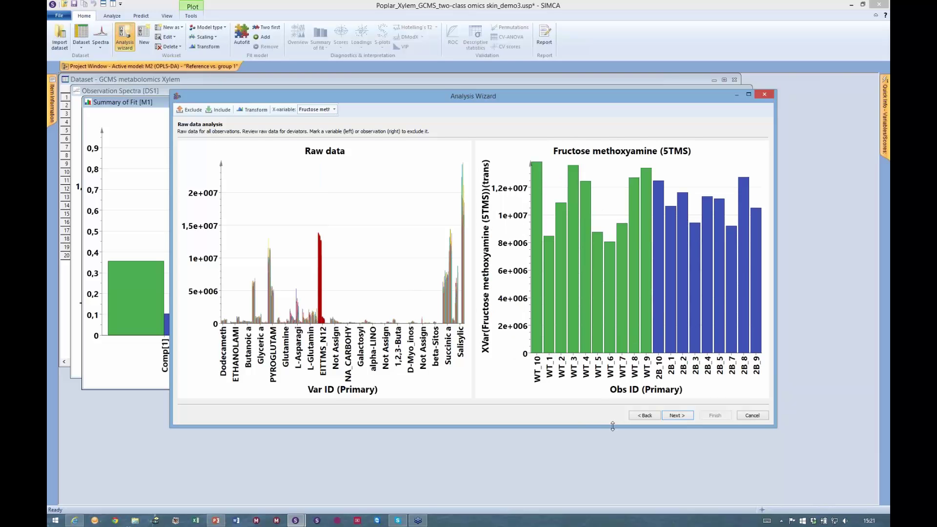
{"action": "left_click", "coordinate": [464, 215]}
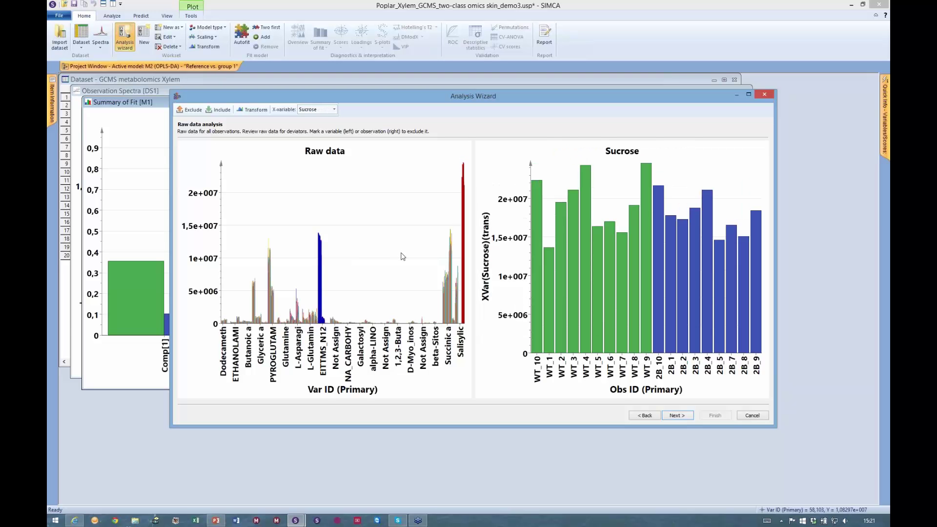
{"action": "left_click", "coordinate": [427, 227]}
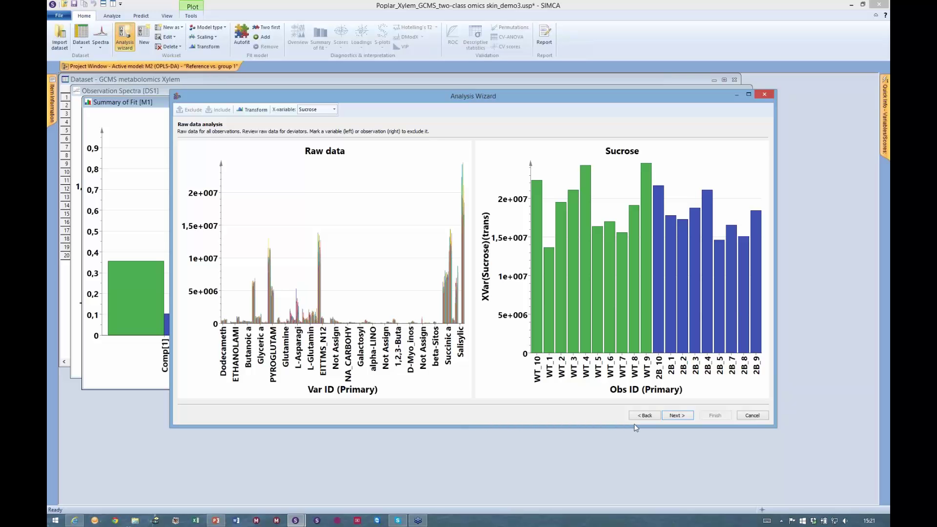
Step: Proceed to the PCA observation overview and show component 3 against component 1 in the score plot
{"action": "left_click", "coordinate": [678, 416]}
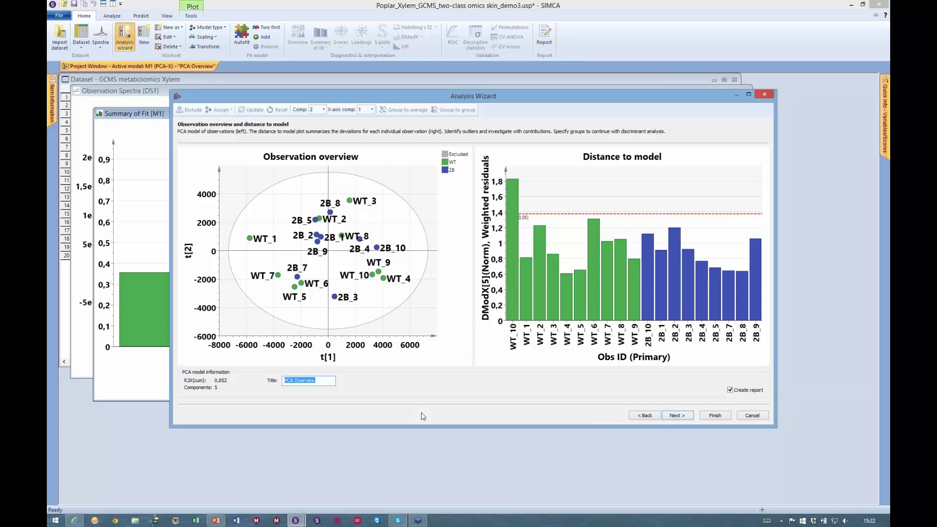
{"action": "mouse_move", "coordinate": [384, 281]}
{"action": "left_click", "coordinate": [324, 110]}
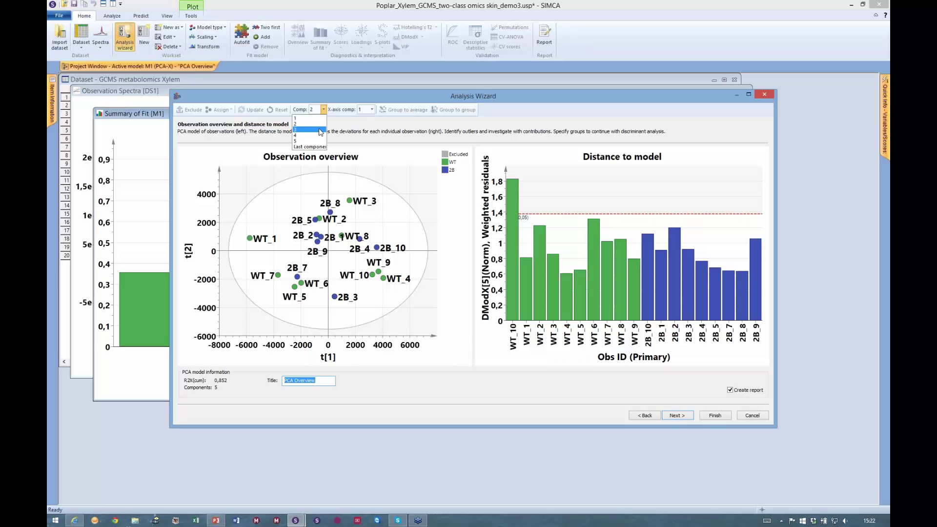
{"action": "left_click", "coordinate": [321, 129]}
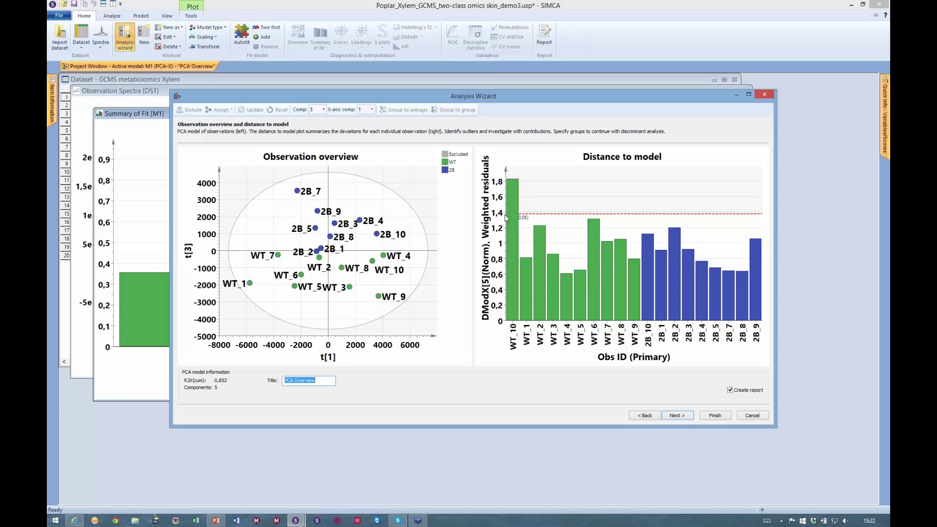
Step: Examine the distance-to-model contributions of observation WT_10 compared with the average, and return to the distance-to-model plot
{"action": "mouse_move", "coordinate": [518, 215]}
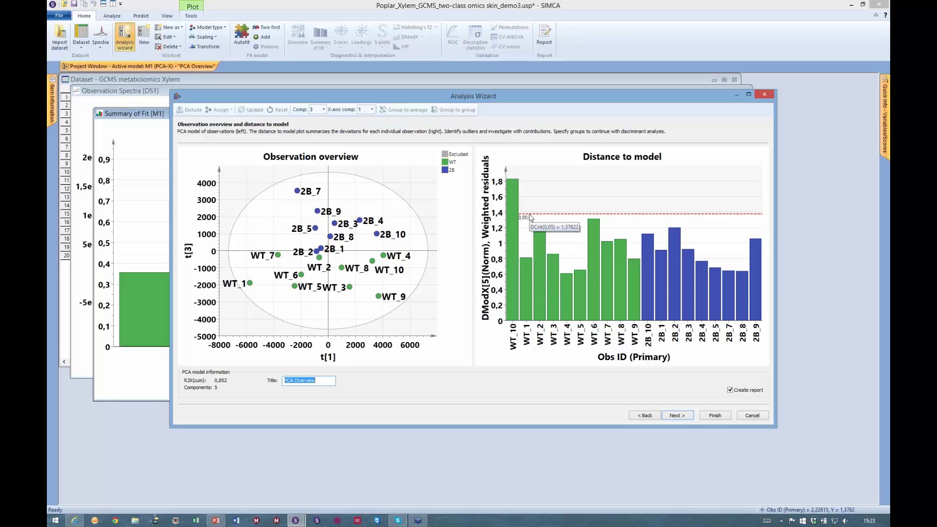
{"action": "left_click", "coordinate": [513, 214]}
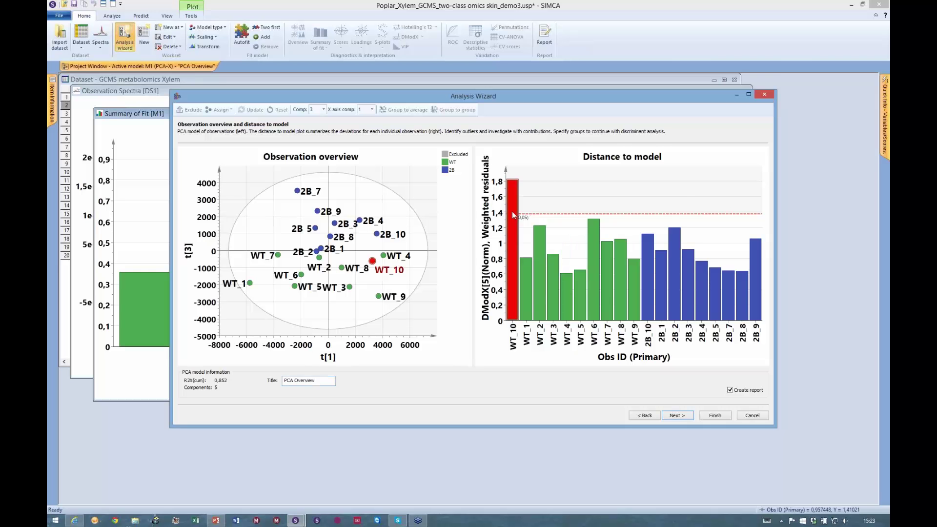
{"action": "double_click", "coordinate": [513, 214]}
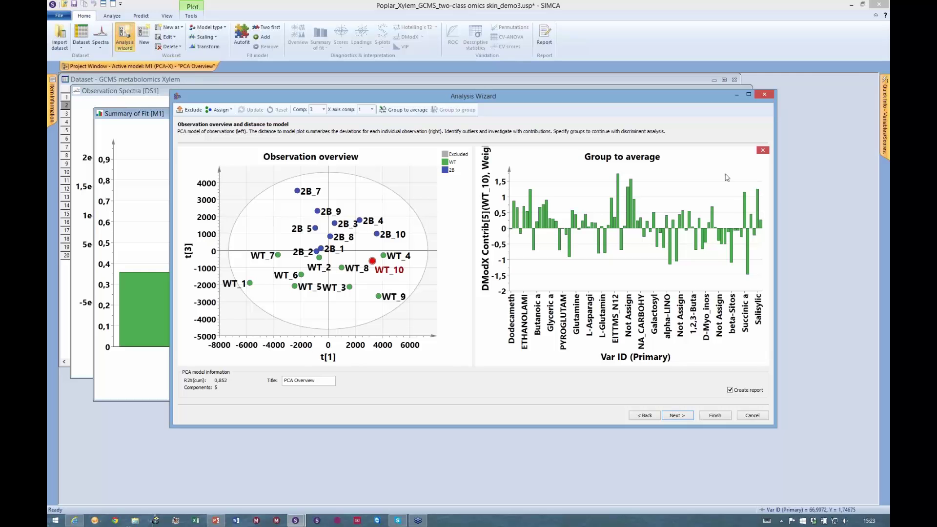
{"action": "left_click", "coordinate": [763, 151]}
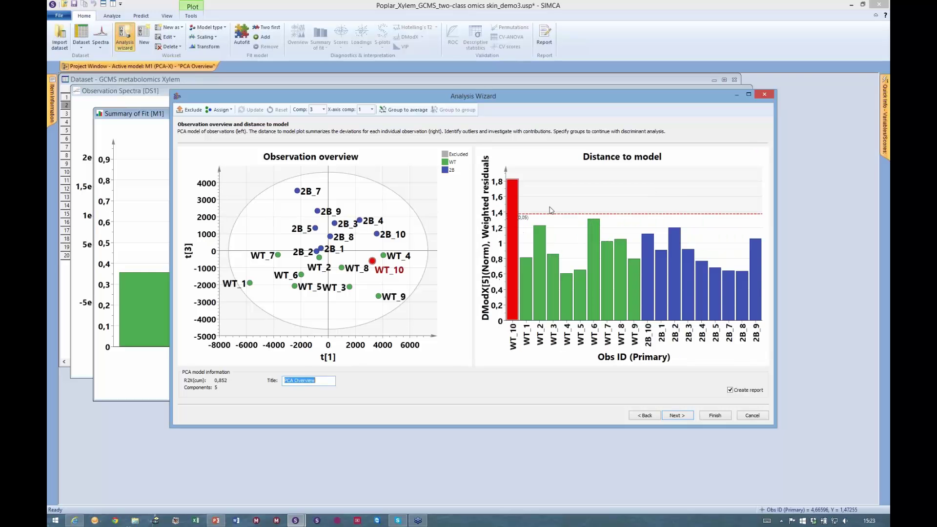
{"action": "double_click", "coordinate": [515, 215]}
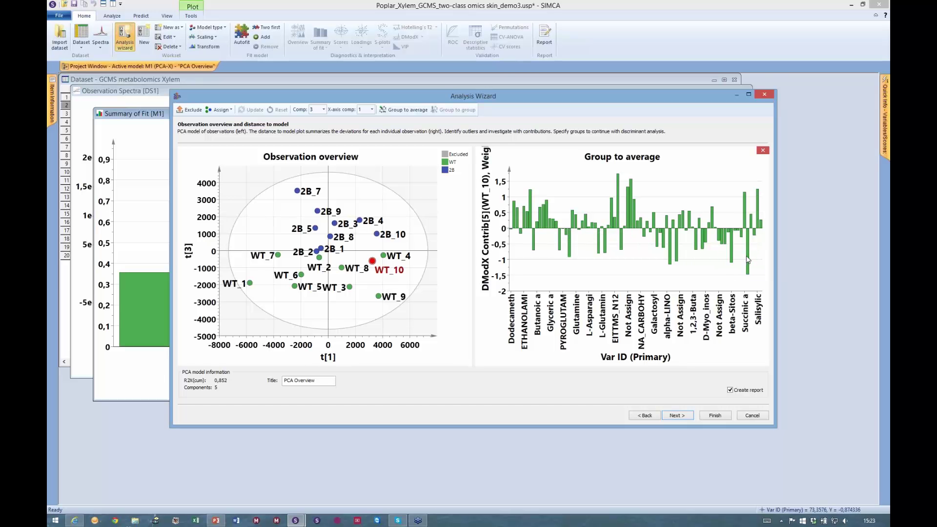
{"action": "left_click", "coordinate": [763, 150]}
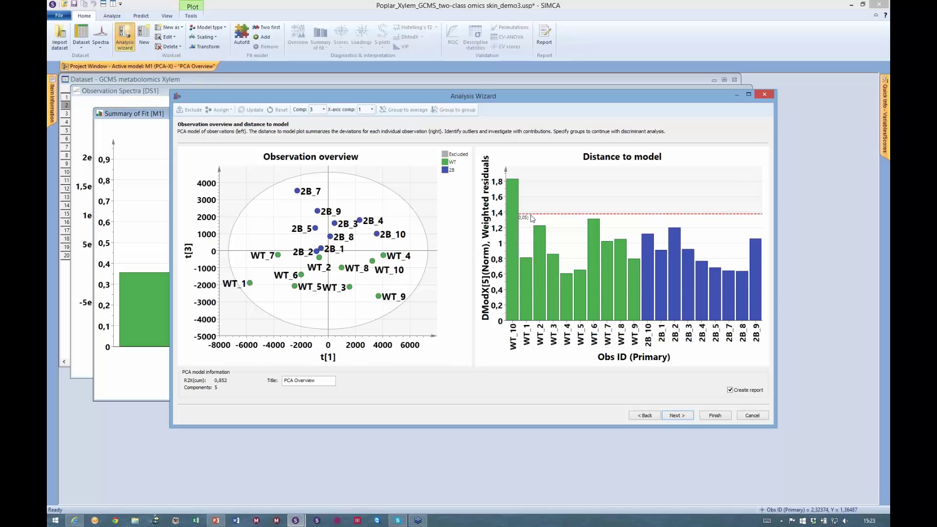
Step: Fit the OPLS-DA model titled WT vs. 2B and proceed from its summary to the identification of discriminating parameters
{"action": "mouse_move", "coordinate": [533, 218]}
{"action": "left_click", "coordinate": [671, 417]}
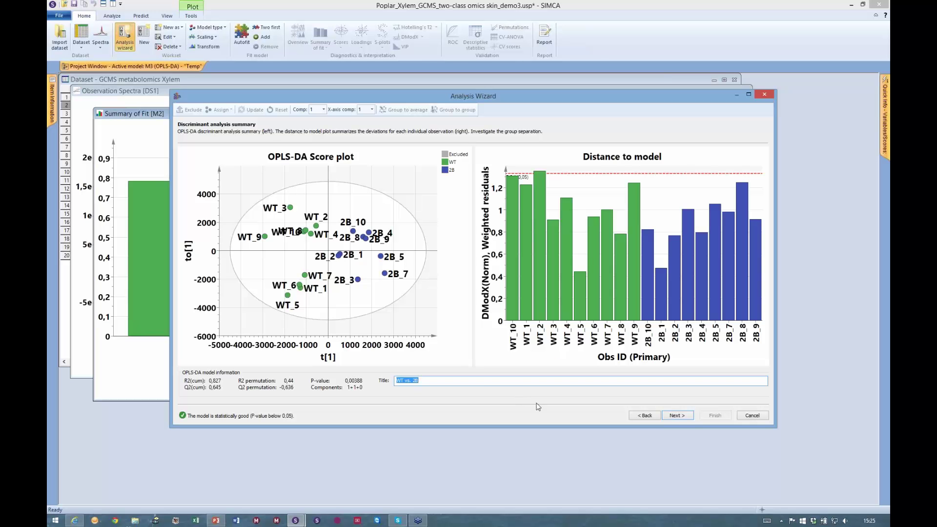
{"action": "left_click", "coordinate": [678, 417]}
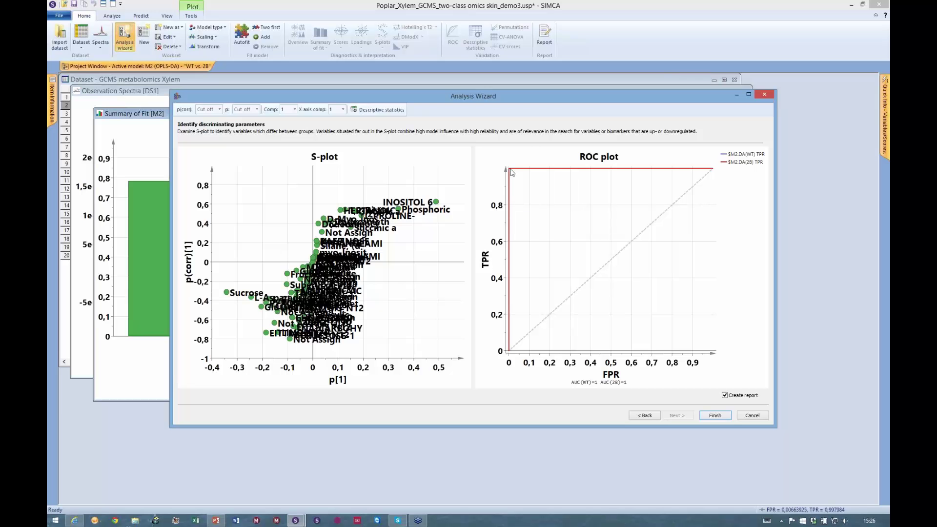
Step: View the distribution of INOSITOL 6TMS in the two groups from the S-plot, and return to the ROC plot
{"action": "mouse_move", "coordinate": [511, 172]}
{"action": "left_click", "coordinate": [435, 203]}
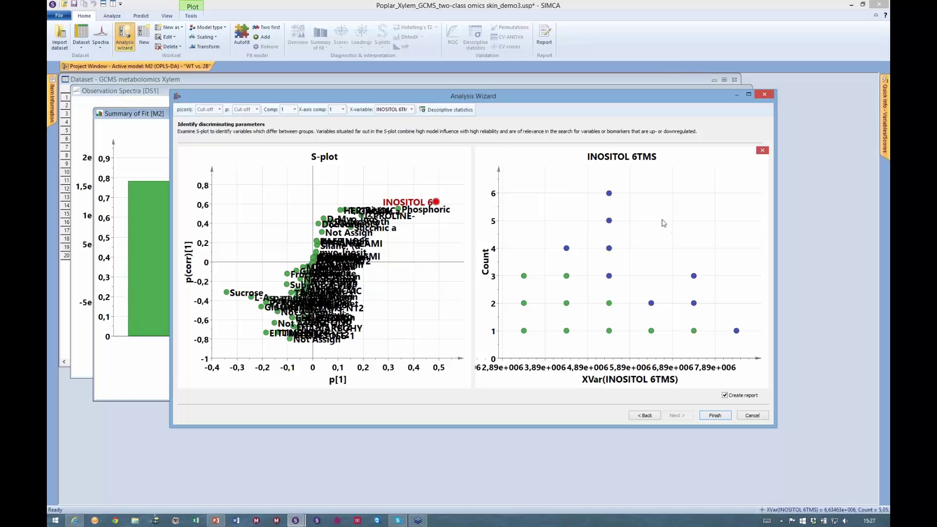
{"action": "left_click", "coordinate": [762, 150]}
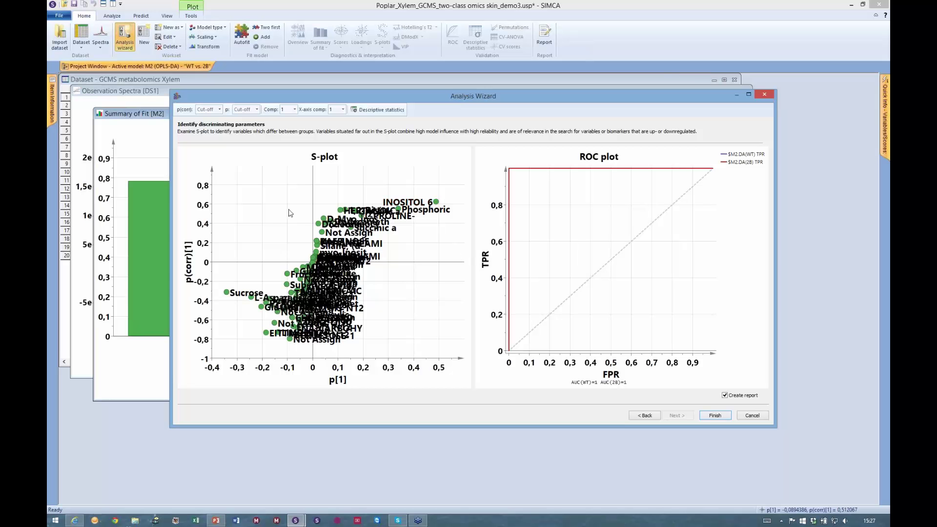
Step: Set the S-plot's p(corr) cut-off to 0,5 and review the descriptive statistics of the variables it marks
{"action": "left_click", "coordinate": [219, 110]}
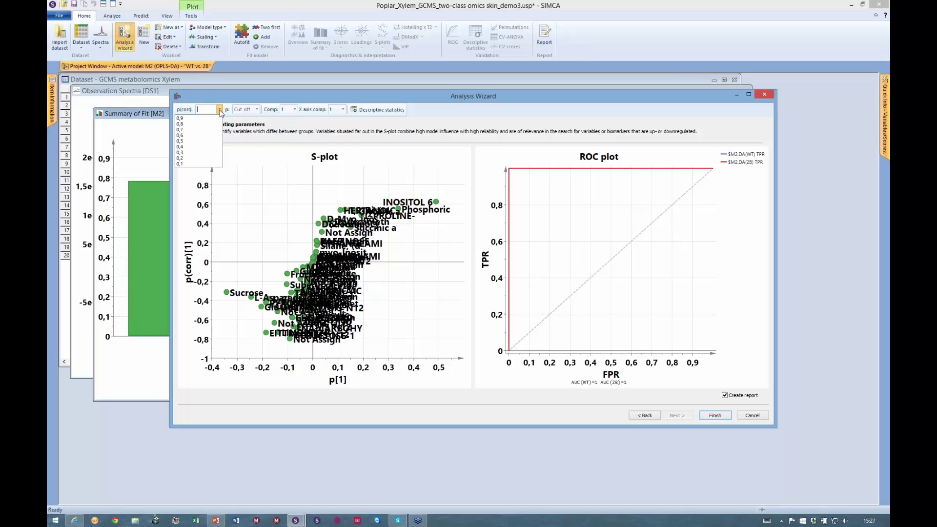
{"action": "left_click", "coordinate": [204, 141]}
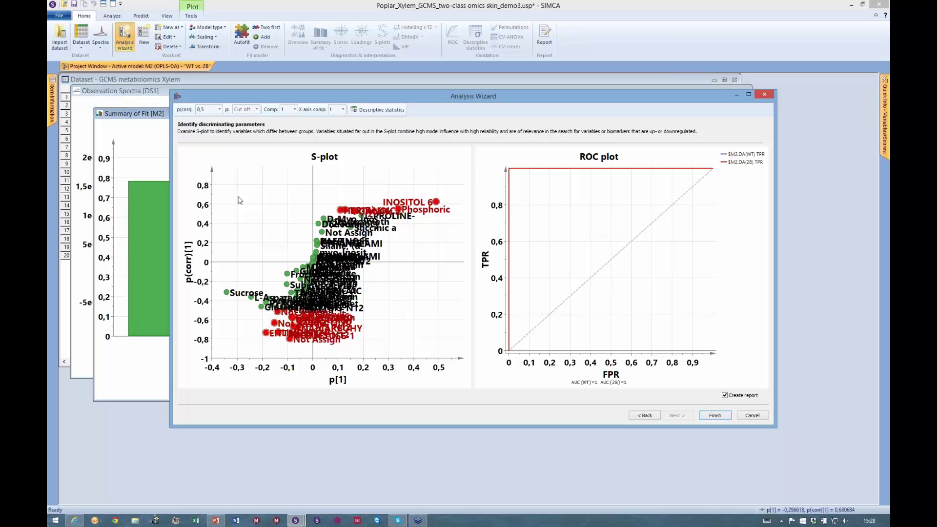
{"action": "left_click", "coordinate": [377, 110]}
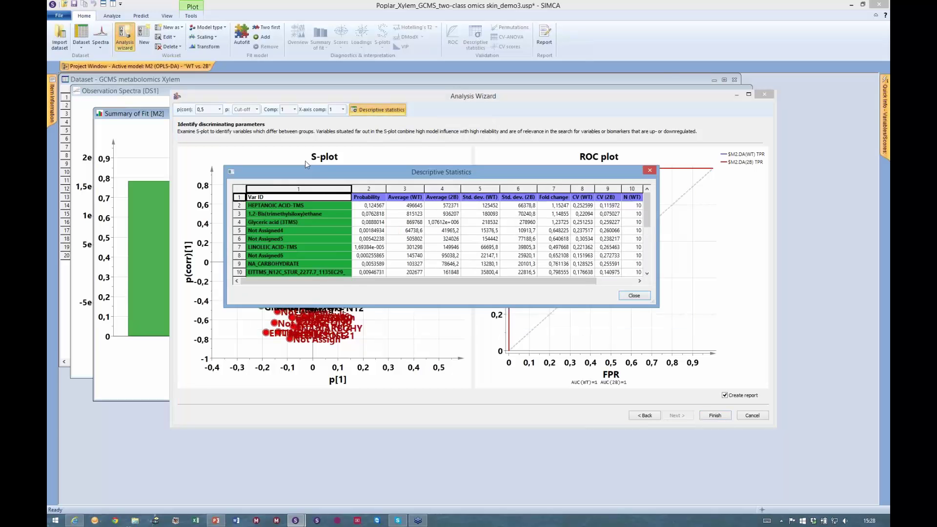
{"action": "left_click_drag", "start_coordinate": [307, 172], "coordinate": [279, 152]}
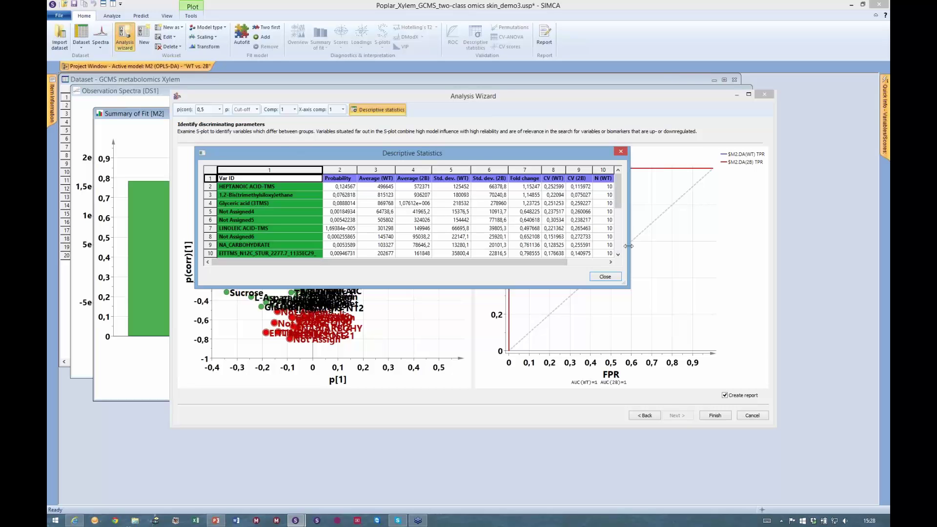
{"action": "left_click_drag", "start_coordinate": [628, 246], "coordinate": [704, 253]}
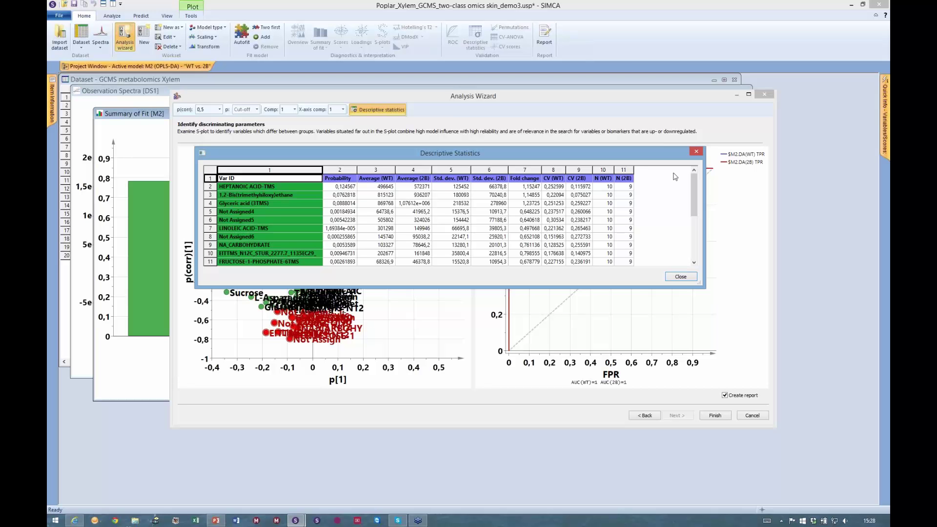
{"action": "left_click", "coordinate": [696, 151]}
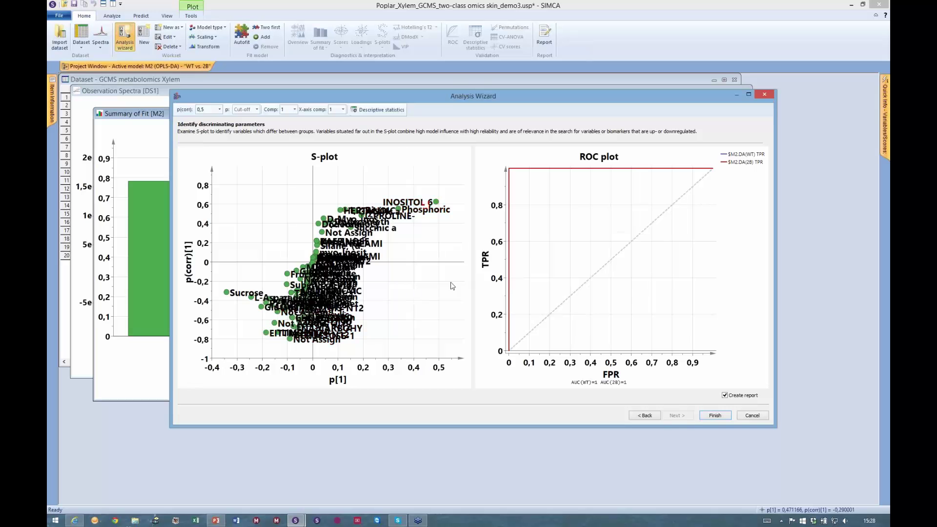
Step: Review the descriptive statistics for all variables with none marked in the S-plot, and close the table
{"action": "left_click", "coordinate": [374, 110]}
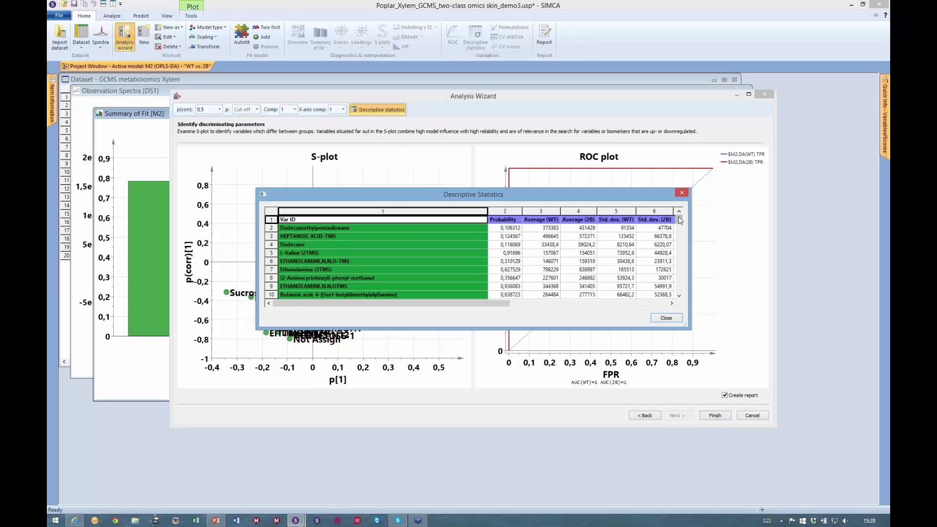
{"action": "mouse_move", "coordinate": [680, 221]}
{"action": "left_mouse_down"}
{"action": "mouse_move", "coordinate": [678, 292]}
{"action": "mouse_move", "coordinate": [679, 220]}
{"action": "left_mouse_up"}
{"action": "left_click", "coordinate": [682, 193]}
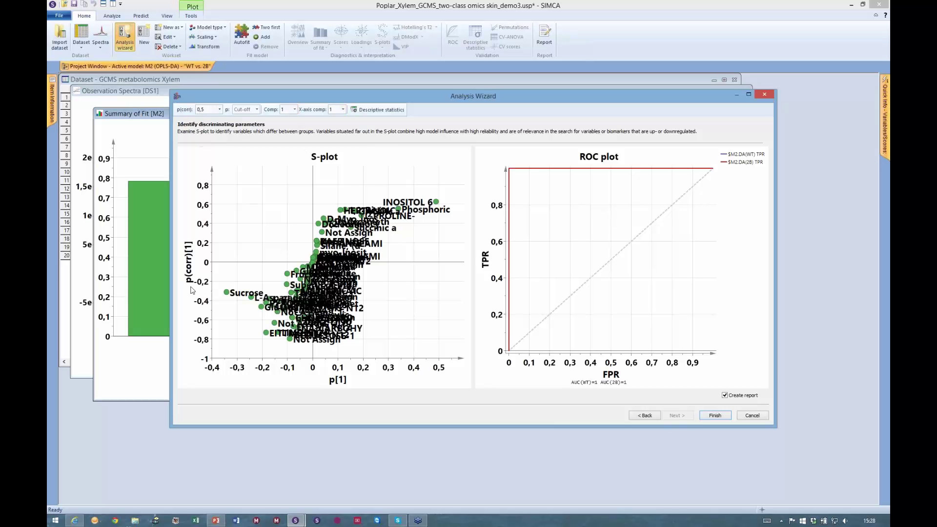
Step: Finish the Analysis Wizard with report creation enabled, and close the generated report without saving it
{"action": "left_click", "coordinate": [715, 416]}
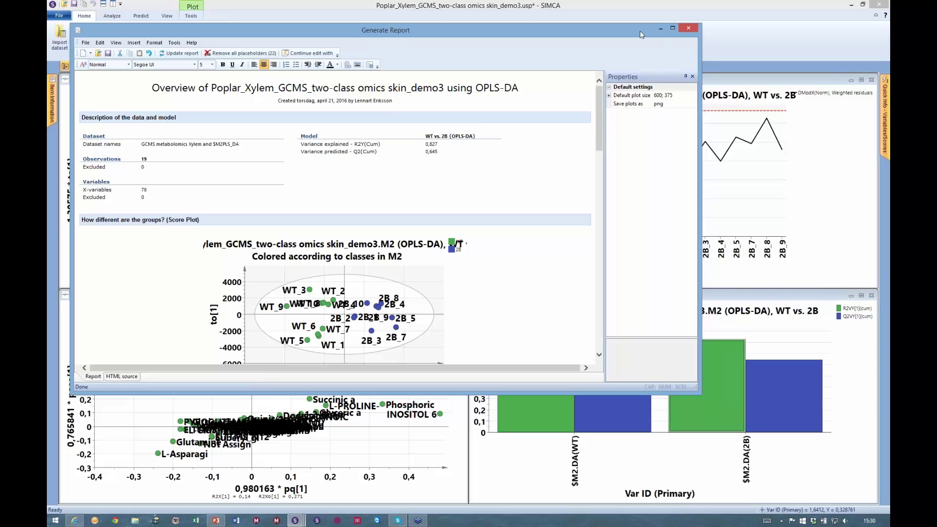
{"action": "left_click", "coordinate": [690, 30]}
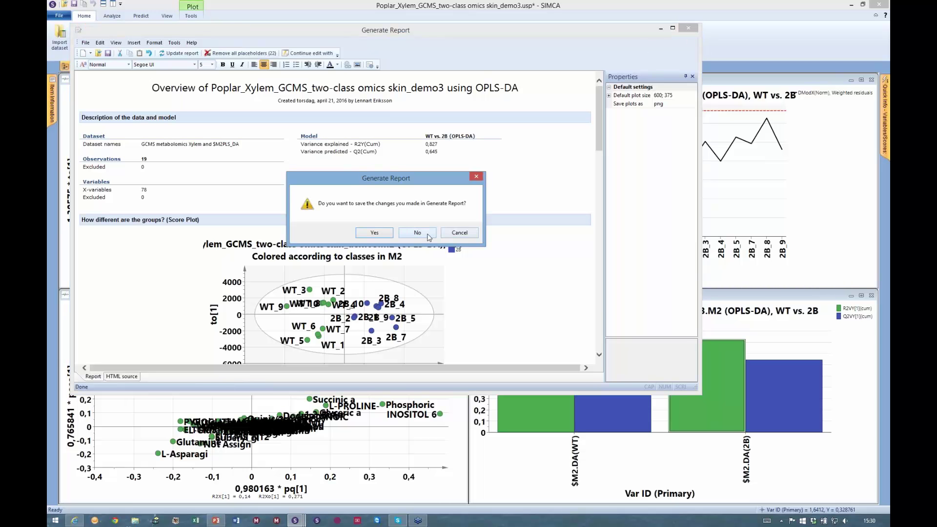
{"action": "left_click", "coordinate": [417, 233]}
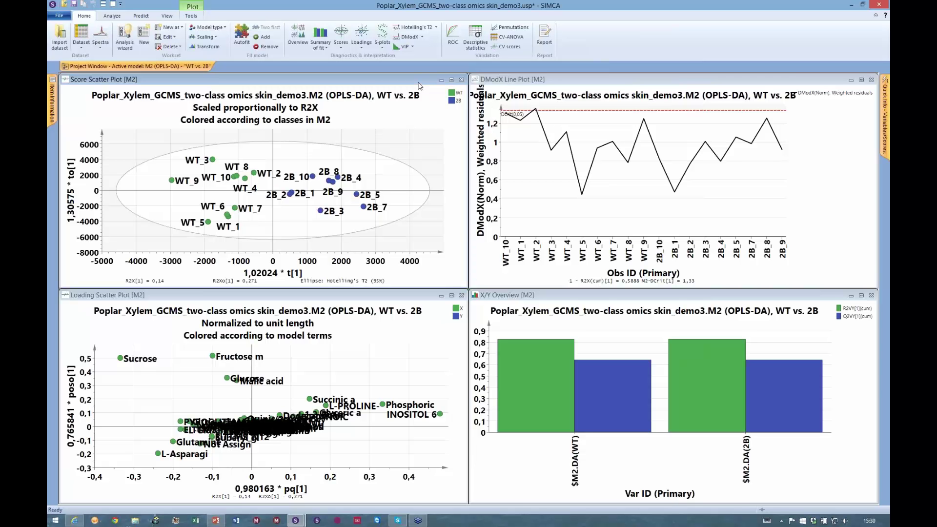
Step: Create a column plot from the WT vs. 2B model's DModX line plot
{"action": "left_click", "coordinate": [584, 86]}
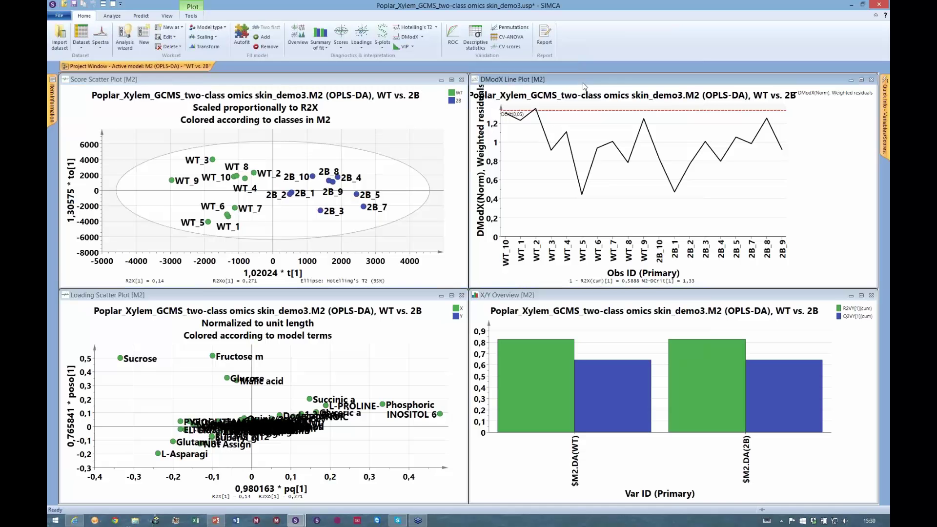
{"action": "right_click", "coordinate": [546, 173]}
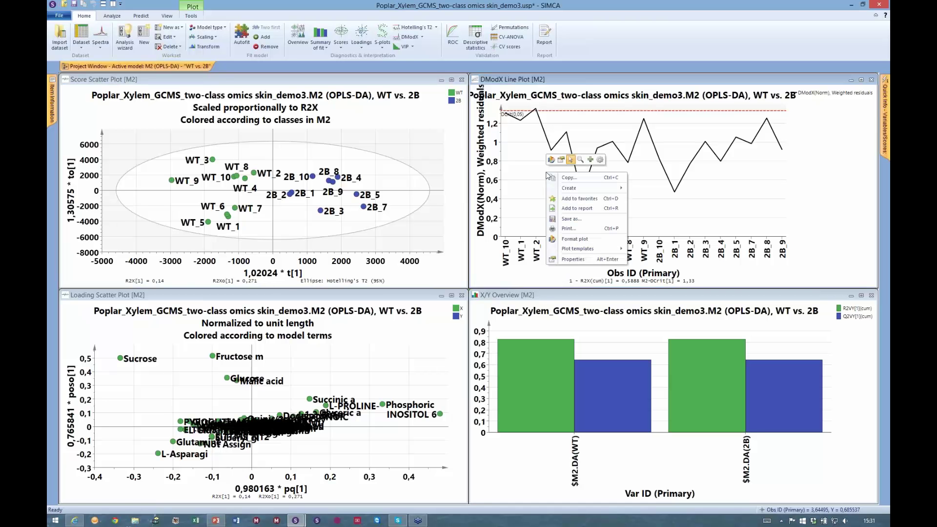
{"action": "mouse_move", "coordinate": [567, 190]}
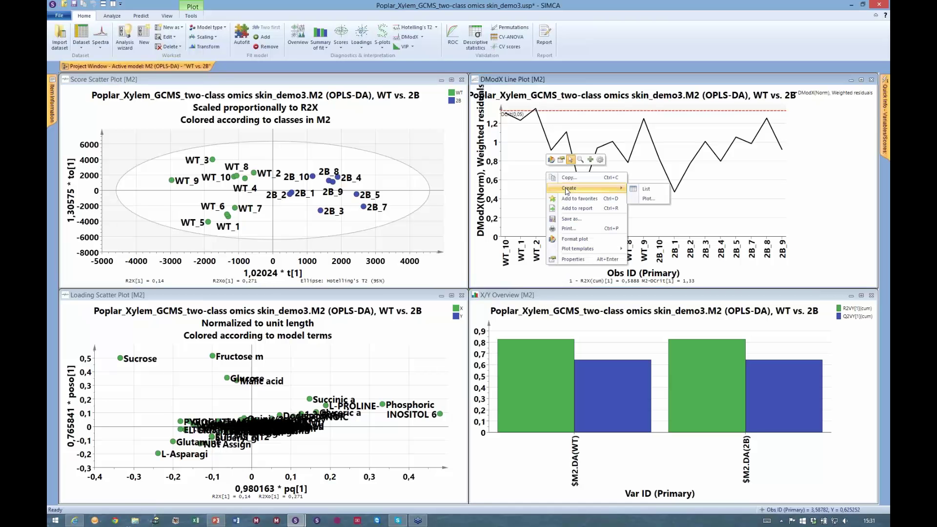
{"action": "left_click", "coordinate": [648, 198]}
{"action": "left_click", "coordinate": [413, 237]}
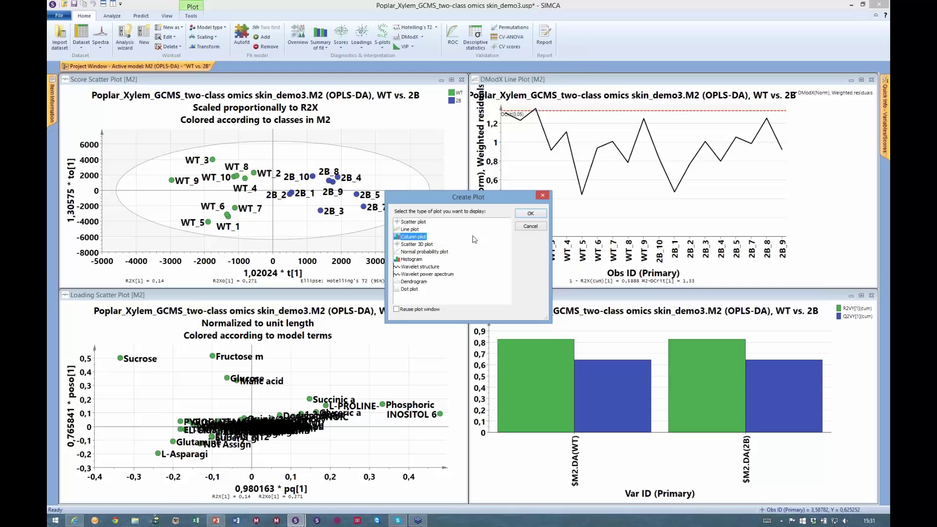
{"action": "left_click", "coordinate": [531, 213]}
{"action": "left_click_drag", "start_coordinate": [526, 202], "coordinate": [516, 105]}
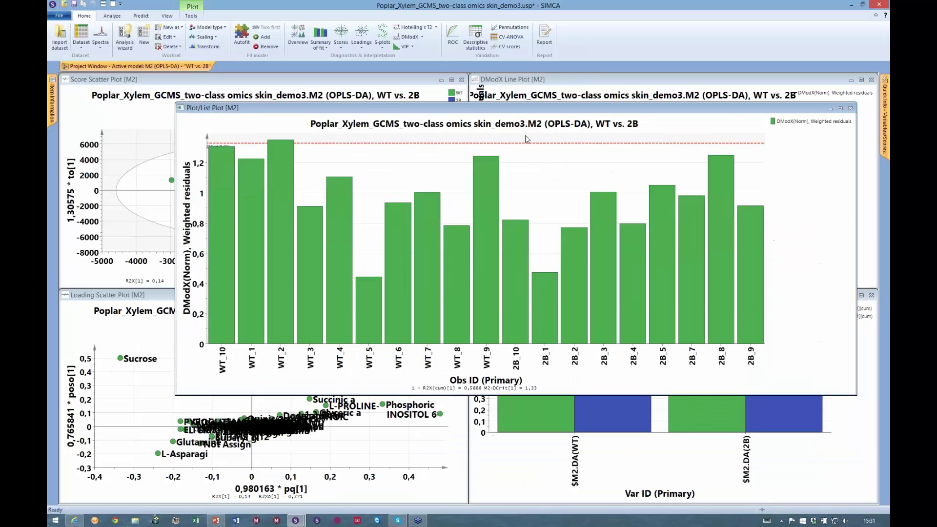
Step: Color the DModX column plot by identifiers, using Obs ID ($ClassID)
{"action": "right_click", "coordinate": [552, 171]}
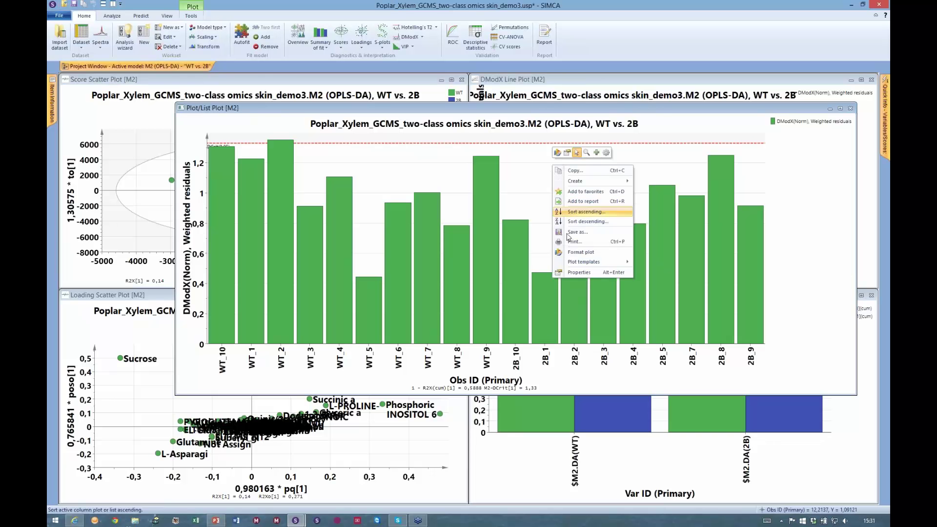
{"action": "left_click", "coordinate": [572, 272]}
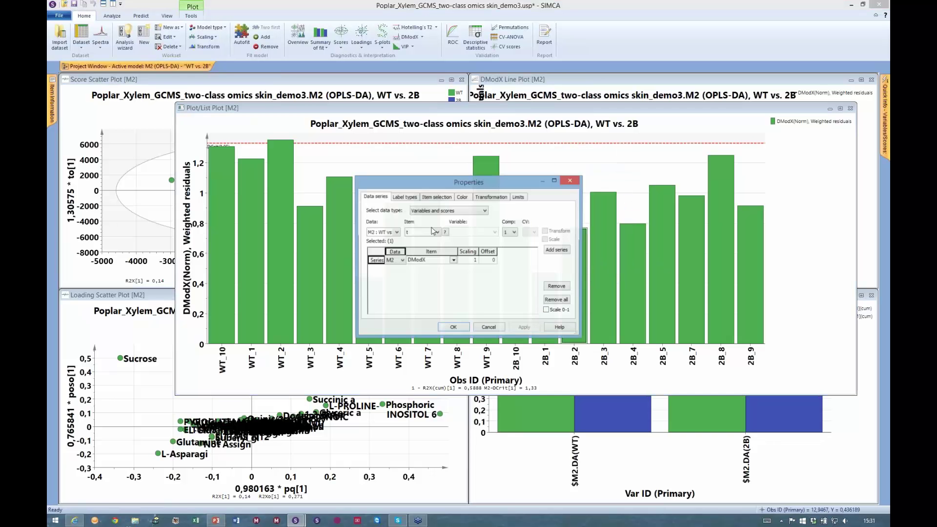
{"action": "left_click", "coordinate": [462, 196]}
{"action": "left_click", "coordinate": [465, 211]}
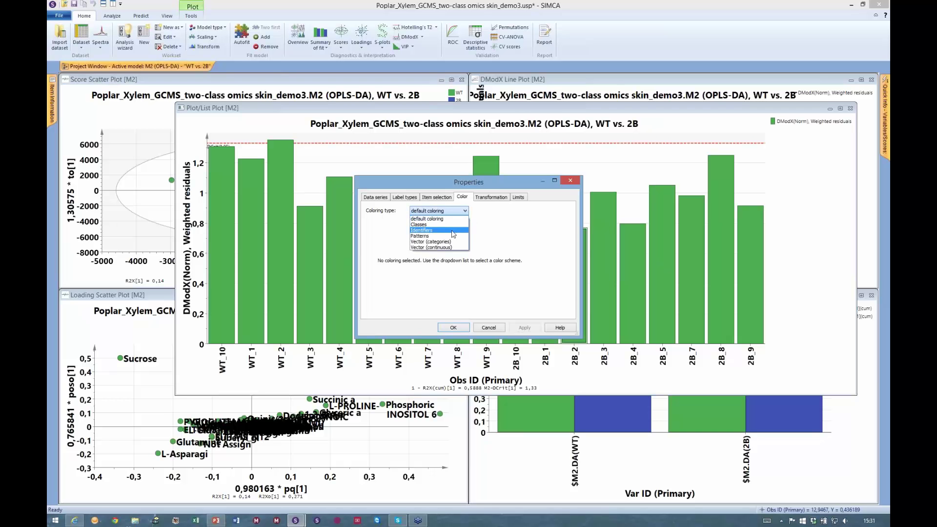
{"action": "left_click", "coordinate": [452, 235]}
{"action": "left_click", "coordinate": [453, 328]}
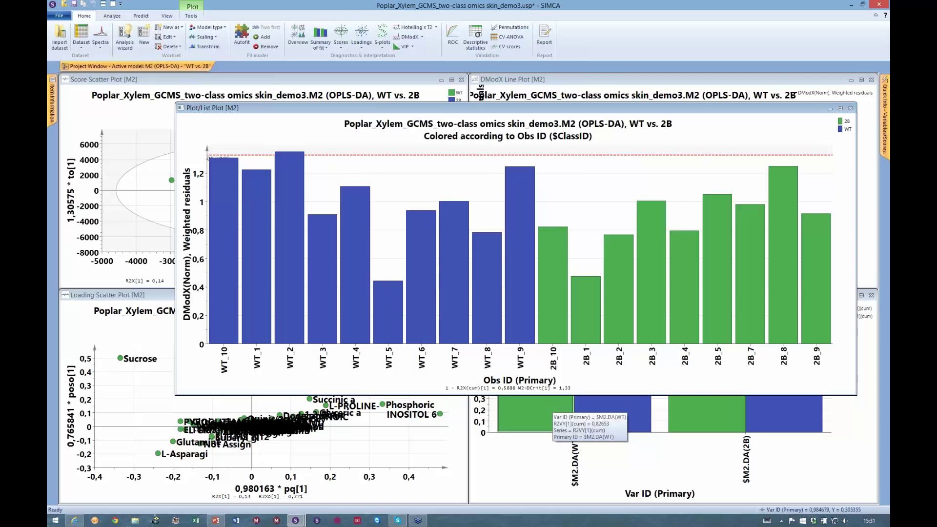
Step: Minimize every open plot and dataset window except the WT vs. 2B score scatter plot
{"action": "mouse_move", "coordinate": [780, 191]}
{"action": "left_click", "coordinate": [830, 108]}
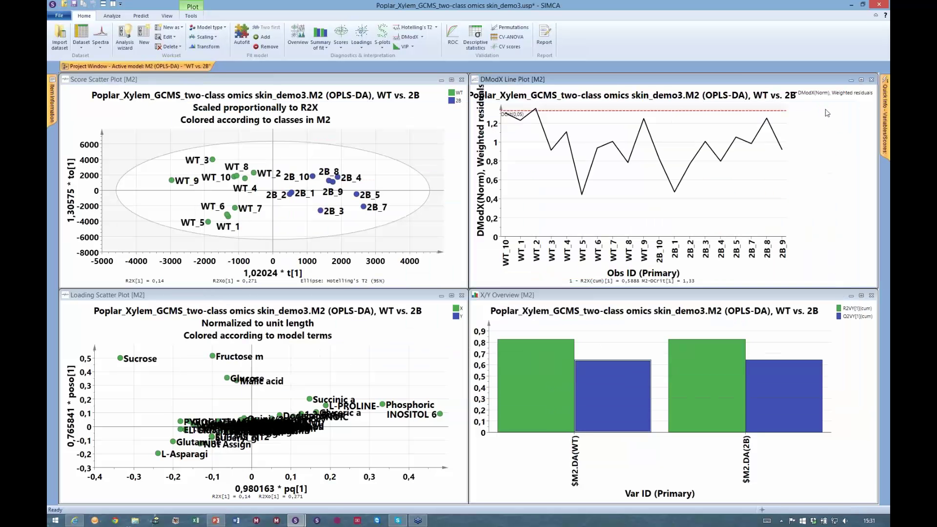
{"action": "left_click", "coordinate": [850, 80]}
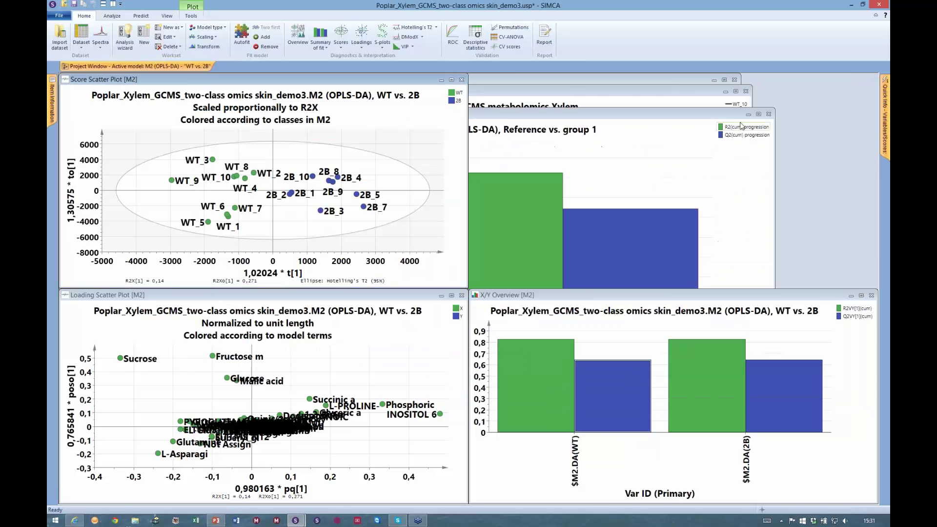
{"action": "left_click", "coordinate": [725, 91]}
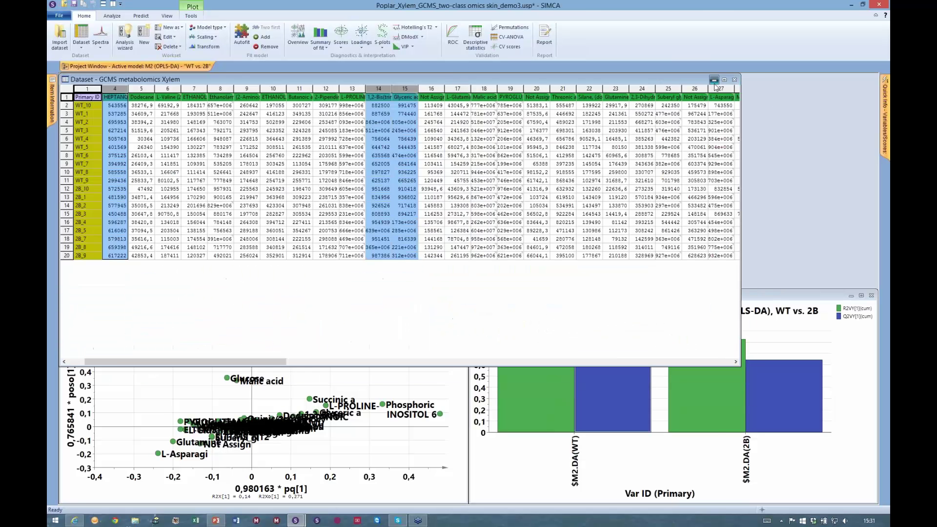
{"action": "left_click", "coordinate": [714, 79]}
{"action": "mouse_move", "coordinate": [640, 399]}
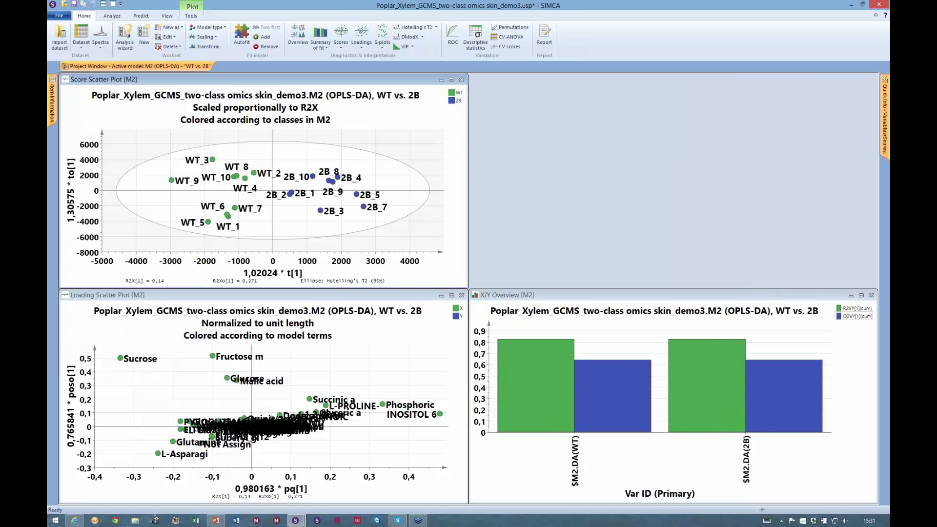
{"action": "left_click", "coordinate": [851, 295]}
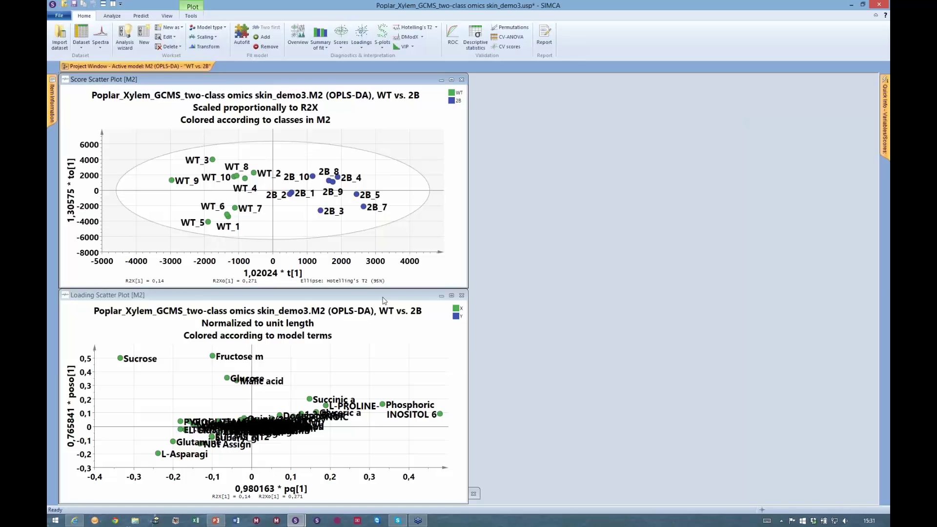
{"action": "left_click", "coordinate": [384, 301]}
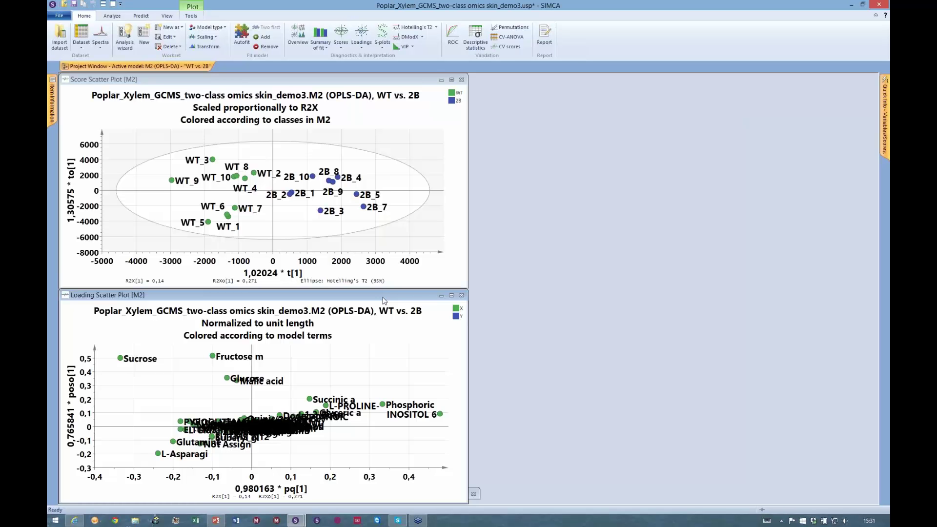
{"action": "left_click", "coordinate": [441, 295]}
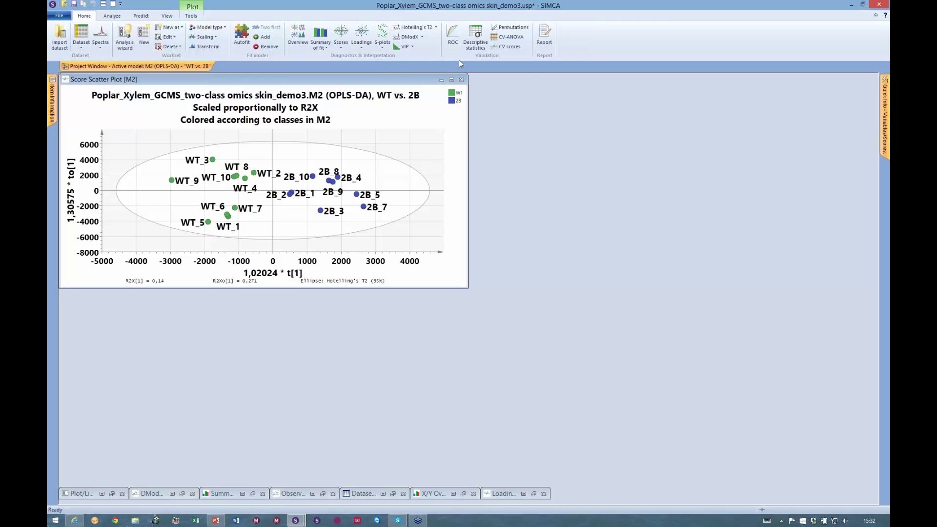
Step: Review the ROC plot and the descriptive statistics of the WT vs. 2B model, closing each one
{"action": "left_click", "coordinate": [454, 34]}
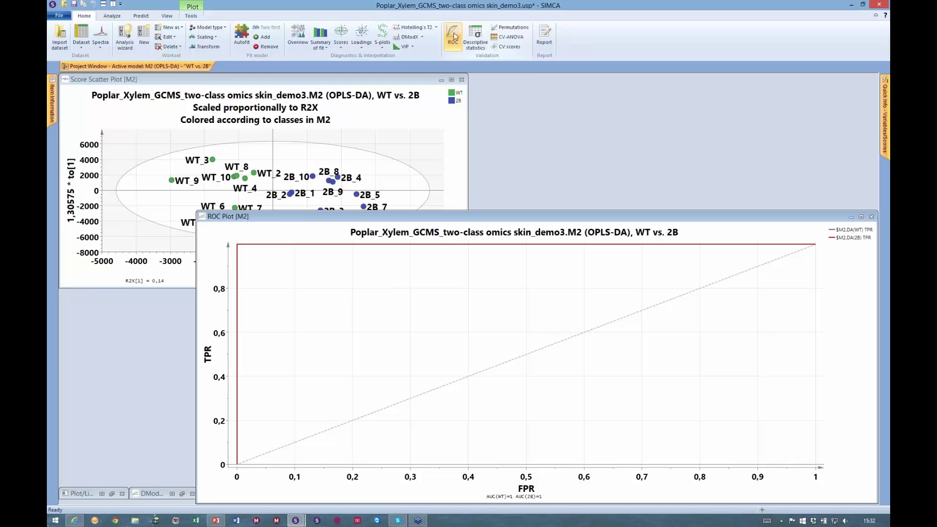
{"action": "left_click", "coordinate": [872, 217]}
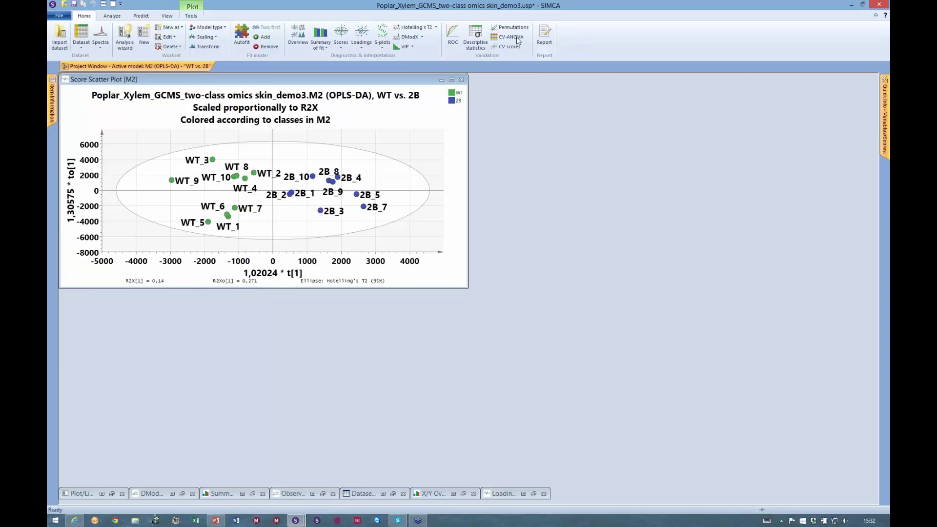
{"action": "left_click", "coordinate": [477, 34]}
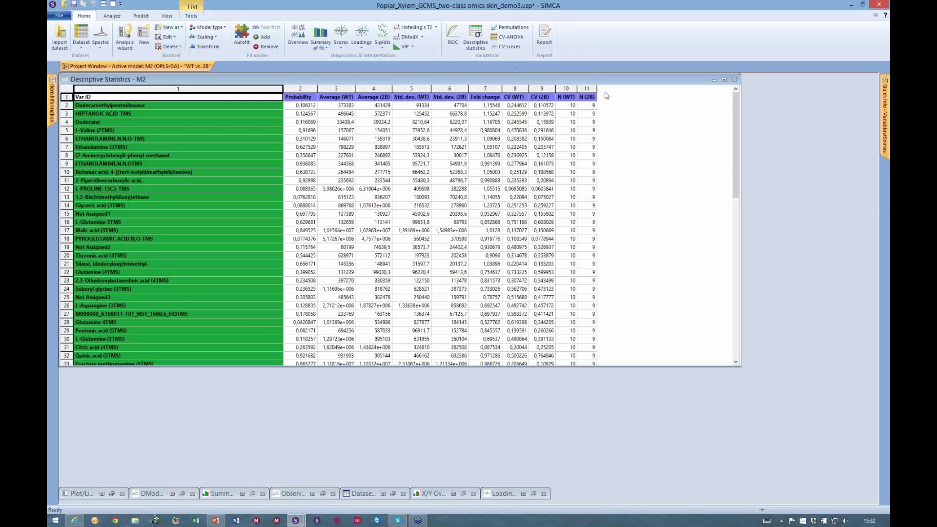
{"action": "left_click", "coordinate": [735, 81]}
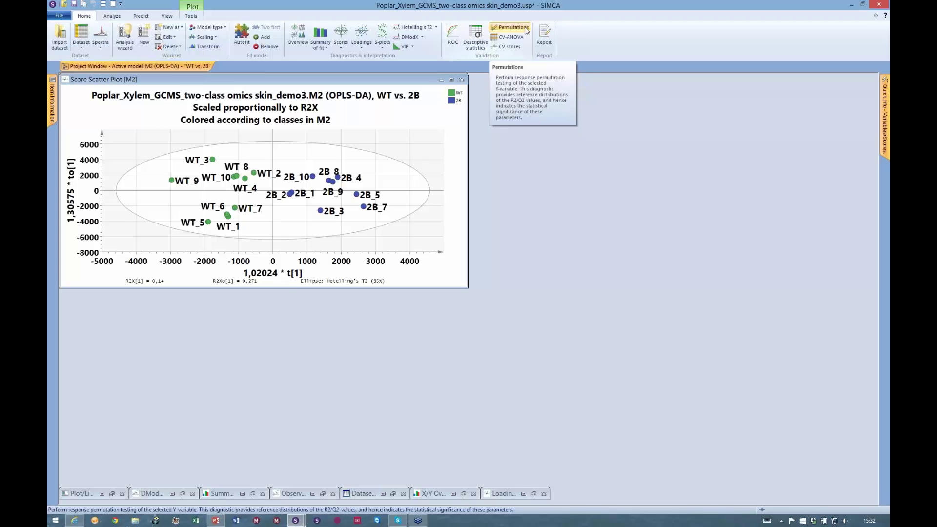
Step: Run a permutation test on $M2.DA(WT) with 100 permutations, and close the plot after reviewing it
{"action": "left_click", "coordinate": [526, 30]}
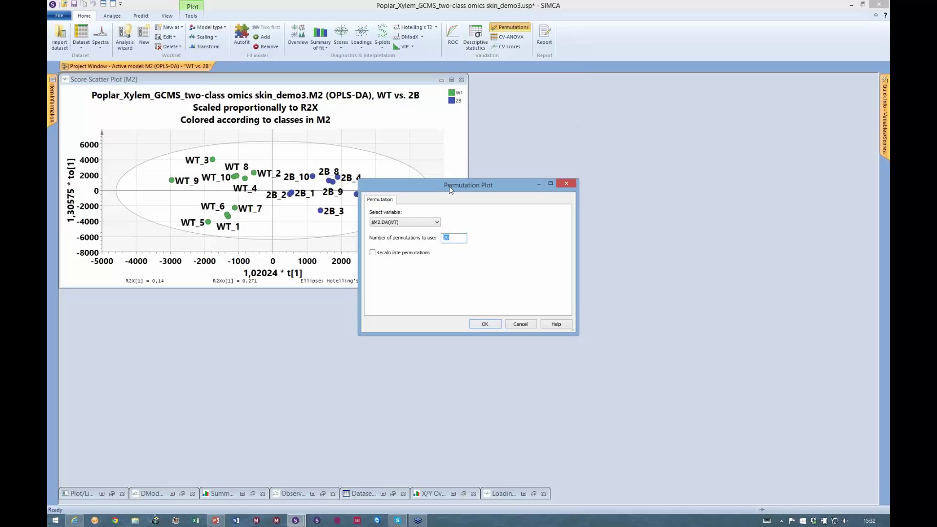
{"action": "type", "text": "100"}
{"action": "left_click", "coordinate": [491, 325]}
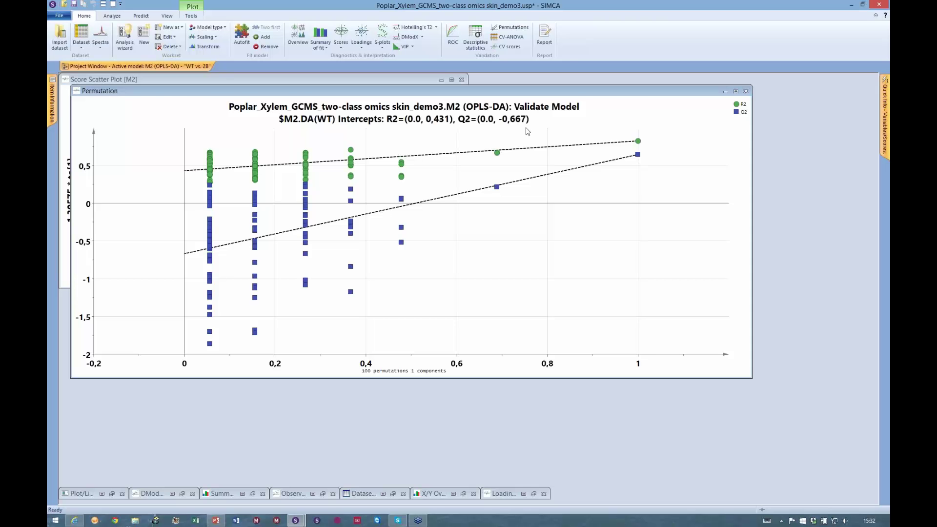
{"action": "left_click", "coordinate": [746, 91]}
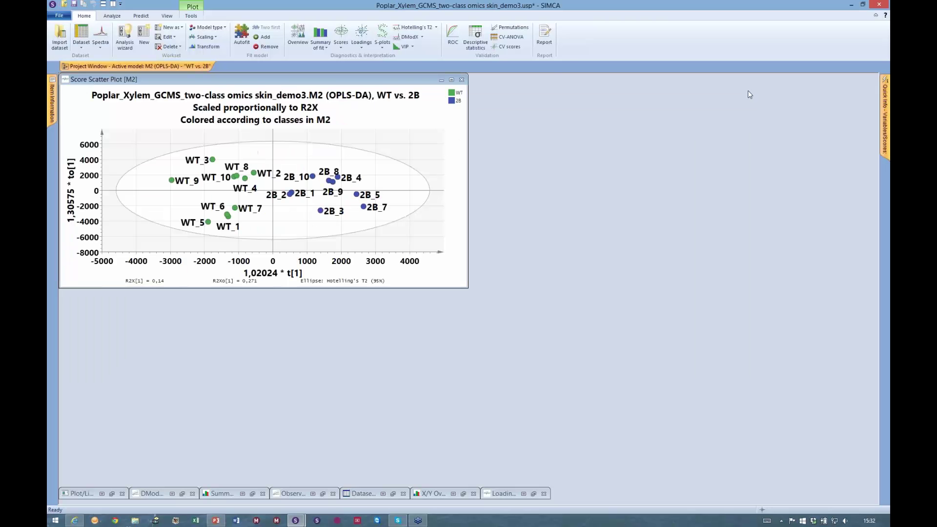
Step: Examine the regression p-value in the model's CV-ANOVA table, and close the table
{"action": "left_click", "coordinate": [508, 37]}
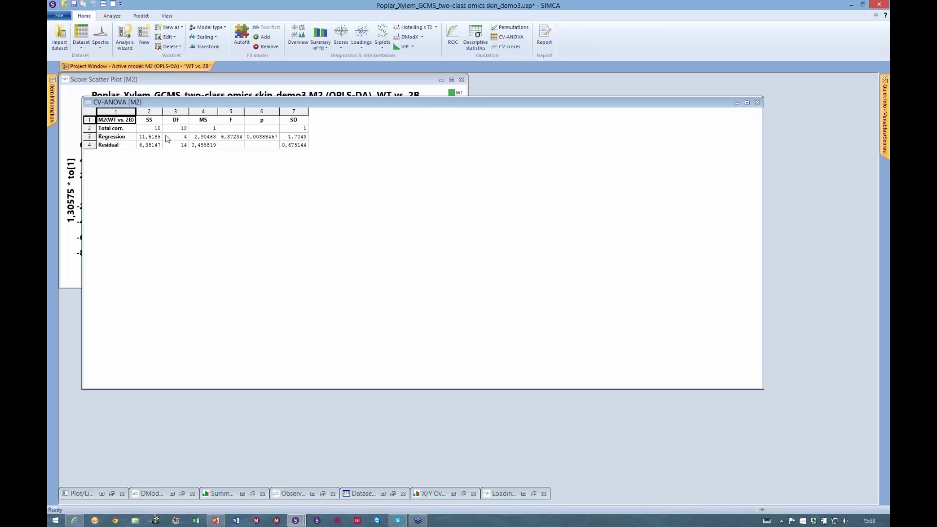
{"action": "left_click", "coordinate": [262, 137]}
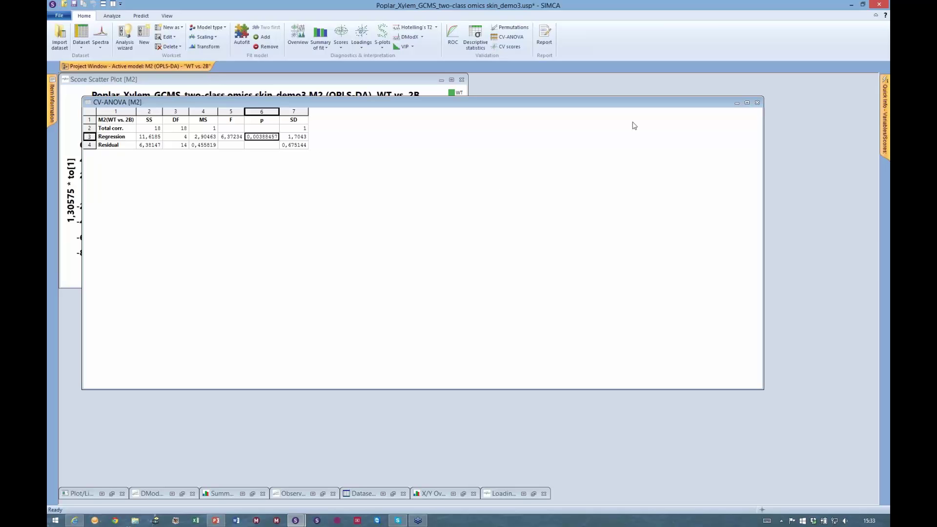
{"action": "left_click", "coordinate": [758, 103]}
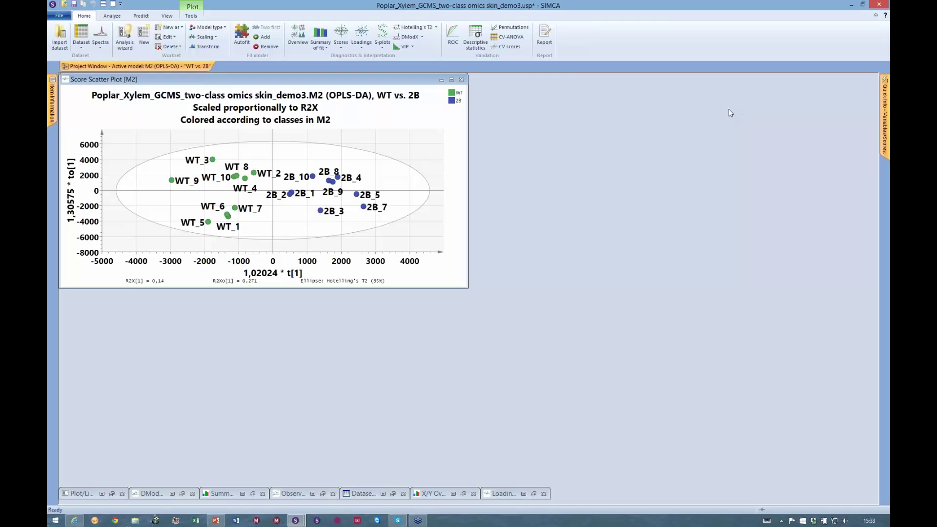
Step: Create the CV scores plot, tile it side by side with the score scatter plot, and mark WT_9
{"action": "left_click", "coordinate": [522, 51]}
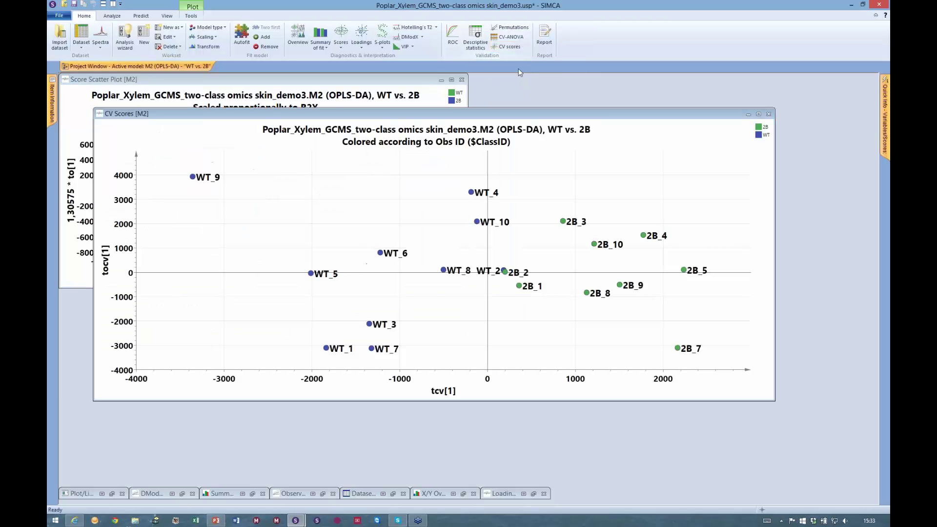
{"action": "left_click", "coordinate": [114, 5]}
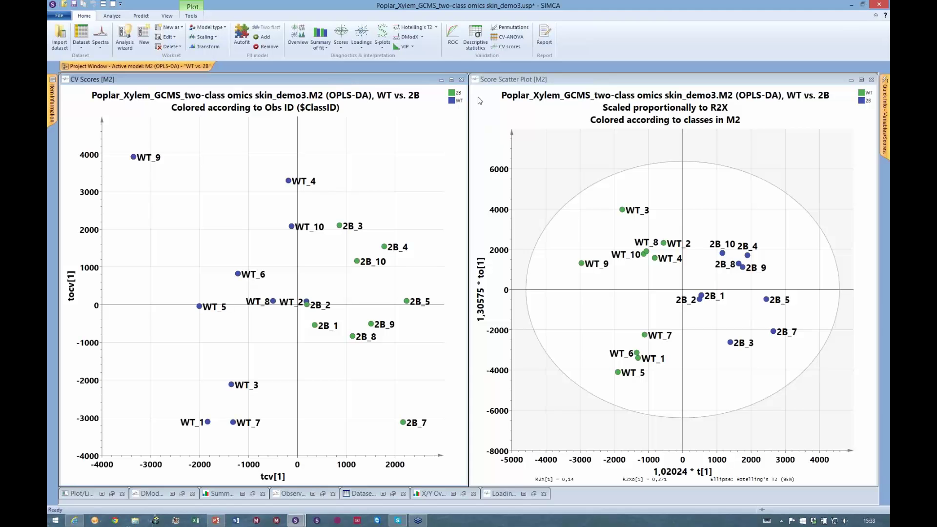
{"action": "left_click", "coordinate": [490, 149]}
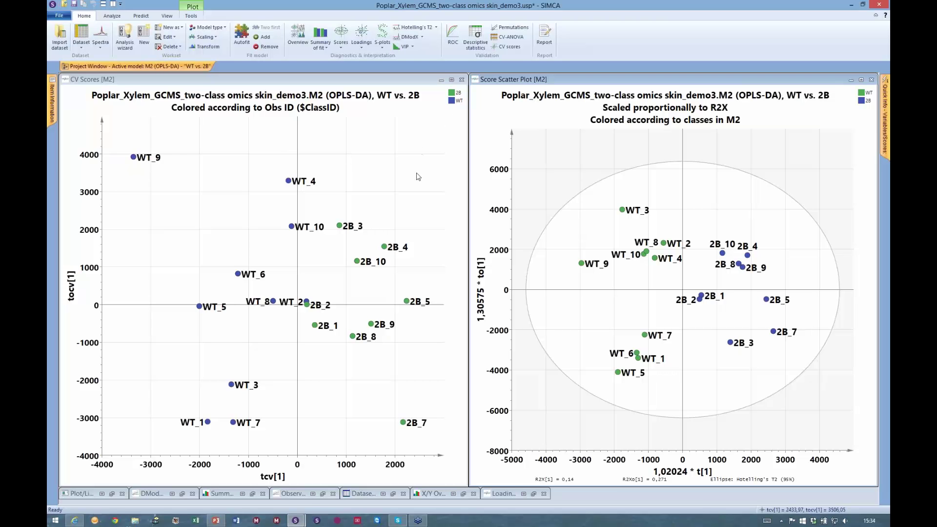
{"action": "left_click", "coordinate": [133, 156]}
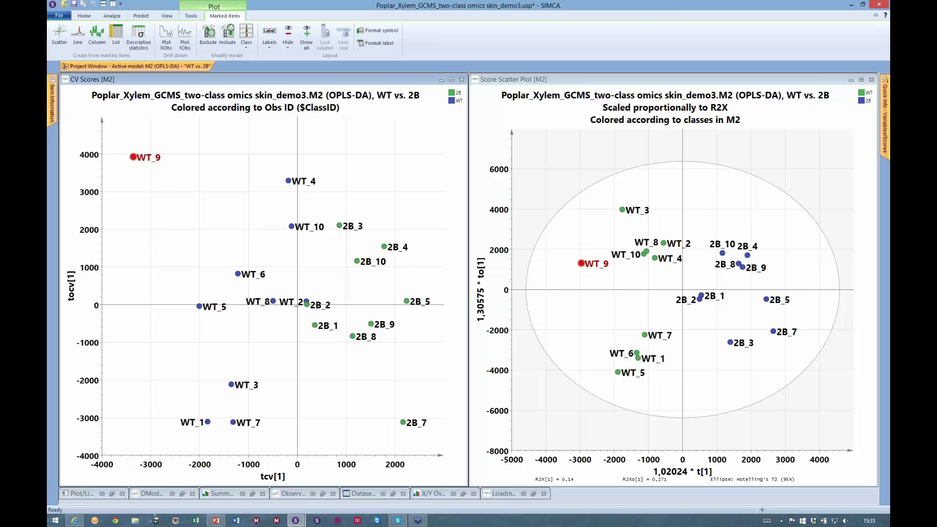
Step: Minimize the CV scores plot, move the score scatter plot into its place, and clear the marking
{"action": "left_click", "coordinate": [86, 20]}
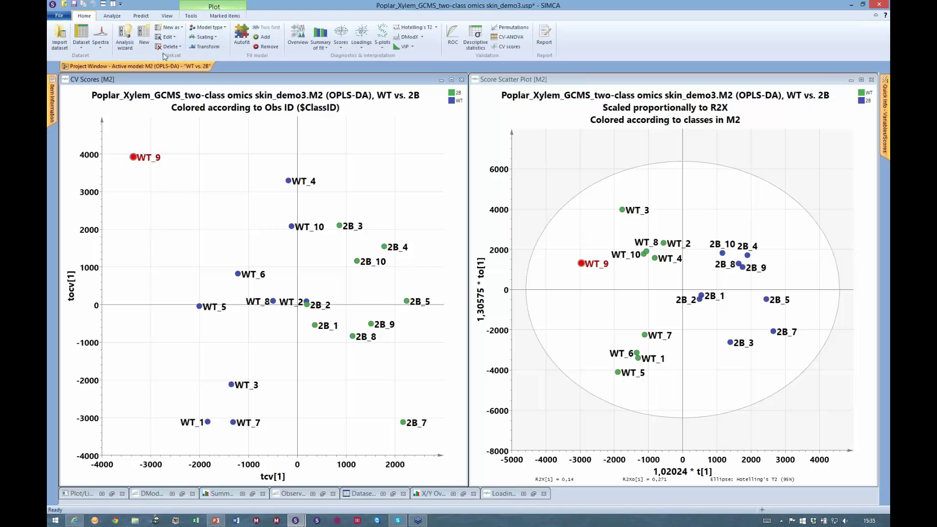
{"action": "left_click", "coordinate": [441, 80]}
{"action": "left_click_drag", "start_coordinate": [572, 79], "coordinate": [163, 81]}
{"action": "left_click", "coordinate": [322, 188]}
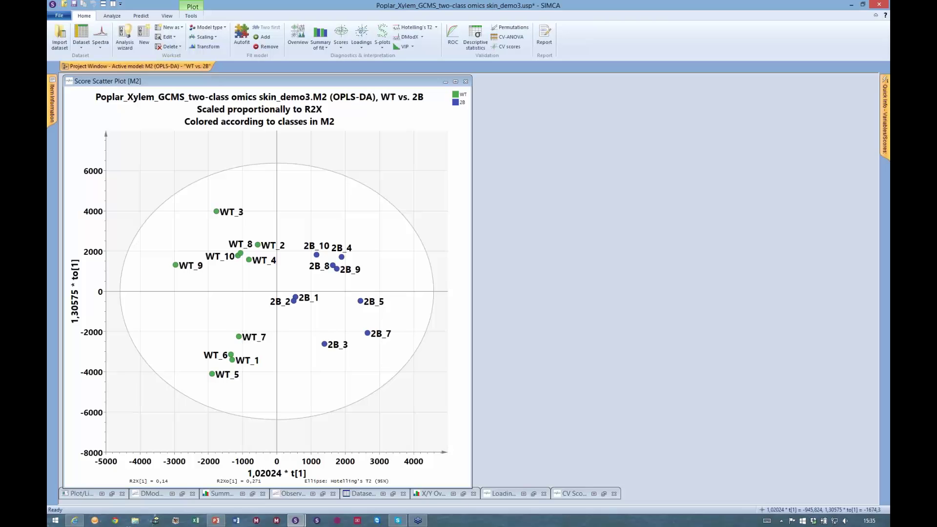
Step: Create a group-to-group contribution plot comparing WT_1, WT_5, WT_6 and WT_7 with the other six WT observations in the score plot
{"action": "mouse_move", "coordinate": [226, 324]}
{"action": "left_mouse_down"}
{"action": "mouse_move", "coordinate": [207, 347]}
{"action": "mouse_move", "coordinate": [243, 388]}
{"action": "mouse_move", "coordinate": [262, 364]}
{"action": "mouse_move", "coordinate": [261, 337]}
{"action": "left_mouse_up"}
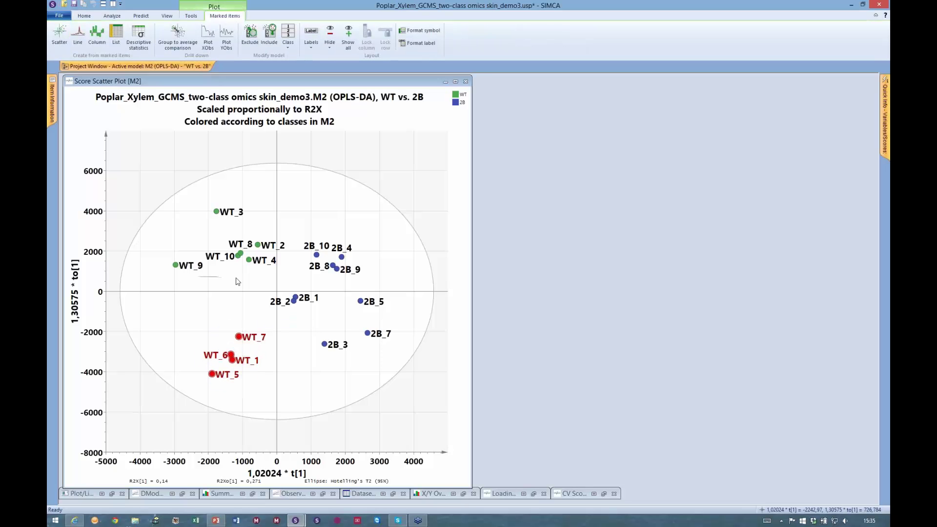
{"action": "mouse_move", "coordinate": [238, 282]}
{"action": "left_mouse_down"}
{"action": "mouse_move", "coordinate": [282, 214]}
{"action": "mouse_move", "coordinate": [210, 192]}
{"action": "mouse_move", "coordinate": [172, 278]}
{"action": "left_mouse_up"}
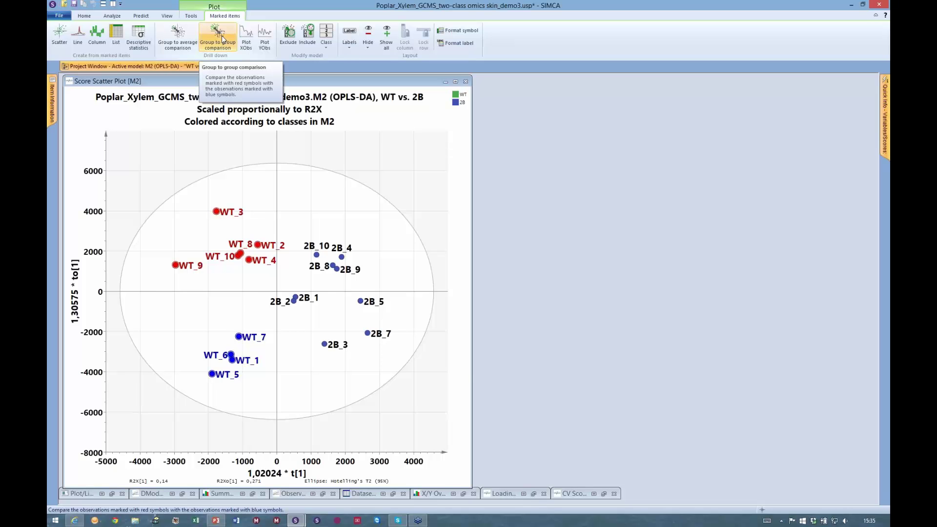
{"action": "left_click", "coordinate": [222, 39]}
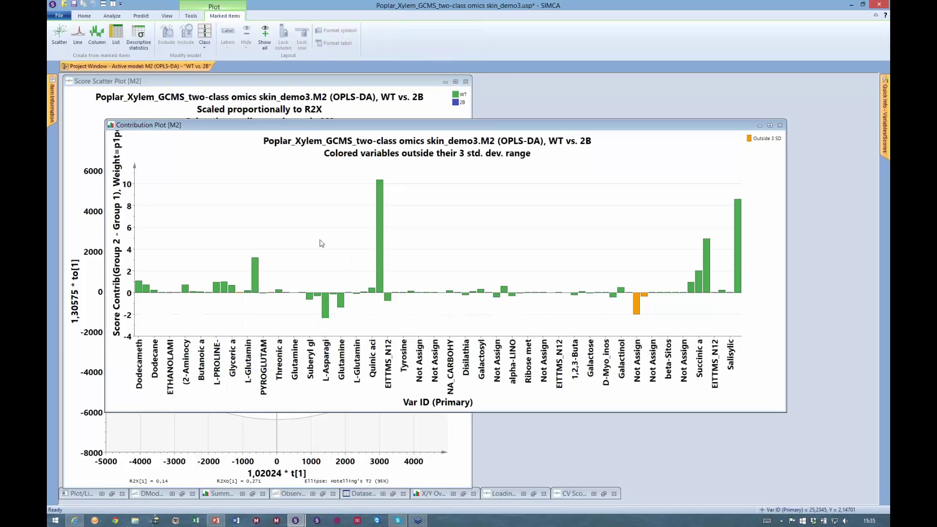
Step: Sort the contribution plot ascending, examine its largest positive contributions, and minimize the plot
{"action": "right_click", "coordinate": [305, 197]}
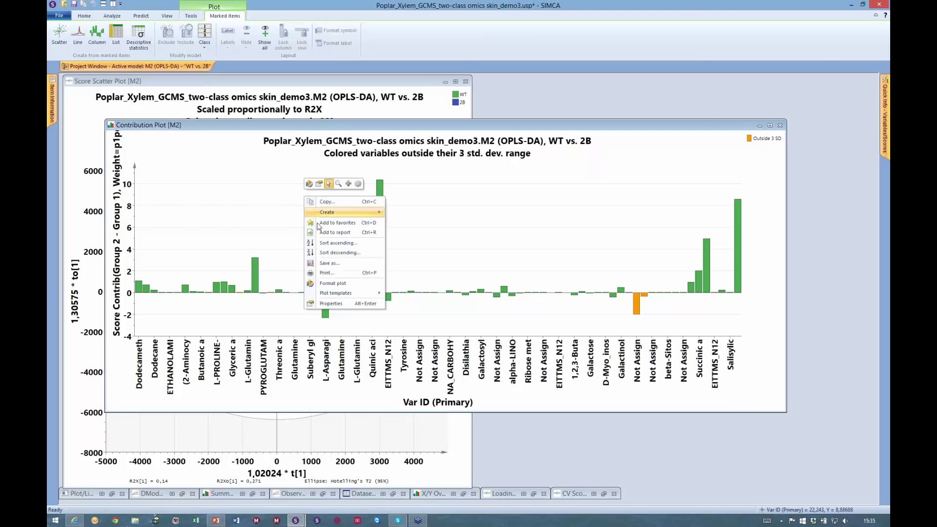
{"action": "left_click", "coordinate": [337, 243]}
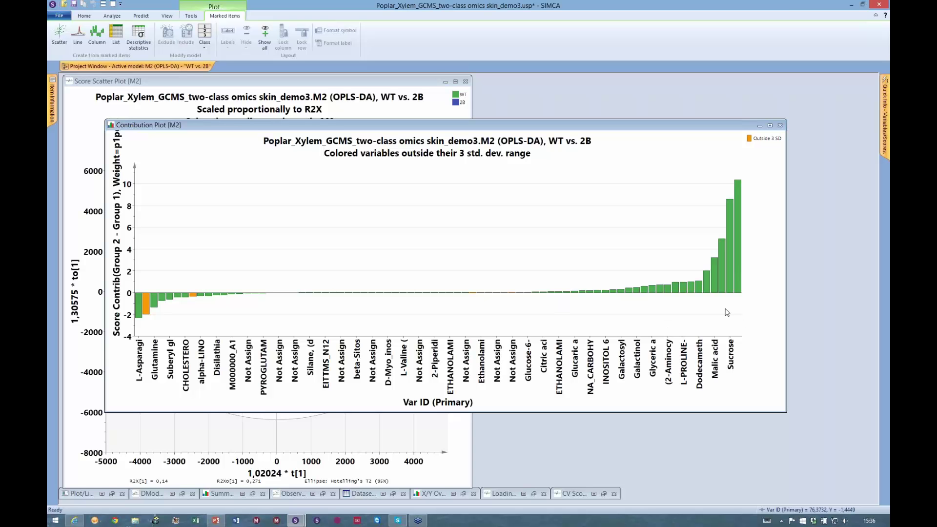
{"action": "mouse_move", "coordinate": [723, 293]}
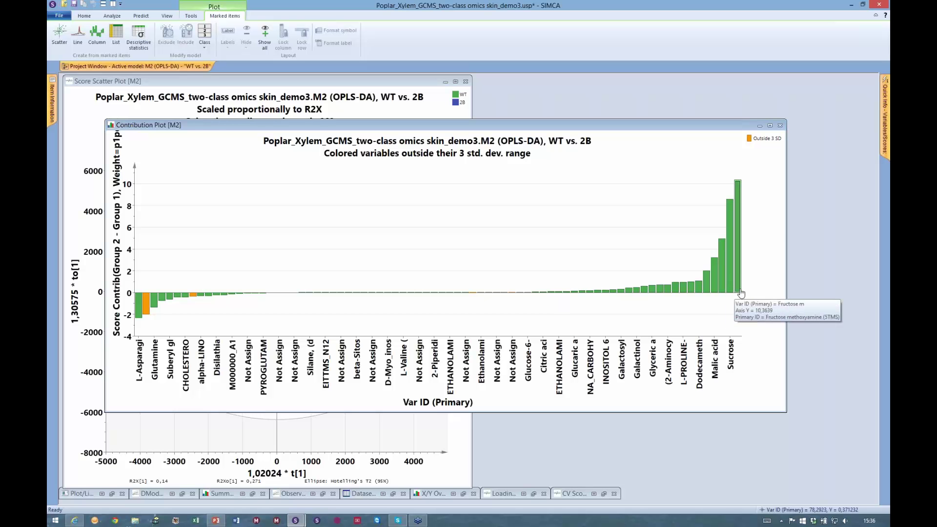
{"action": "left_click", "coordinate": [740, 292]}
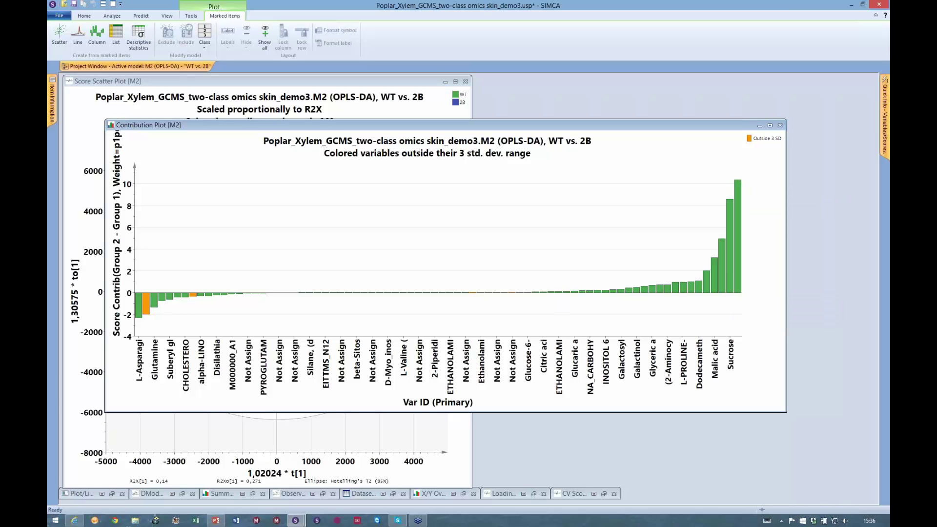
{"action": "left_click", "coordinate": [759, 126]}
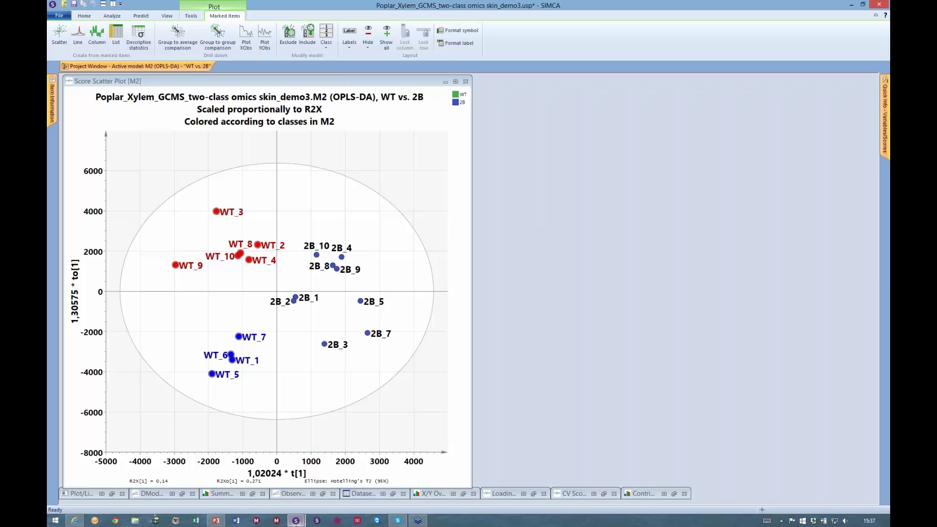
Step: Switch to the Stress in Poplar Trees (GCMS) project and select model M4 (WT vs. L5) in its model list
{"action": "mouse_move", "coordinate": [296, 521]}
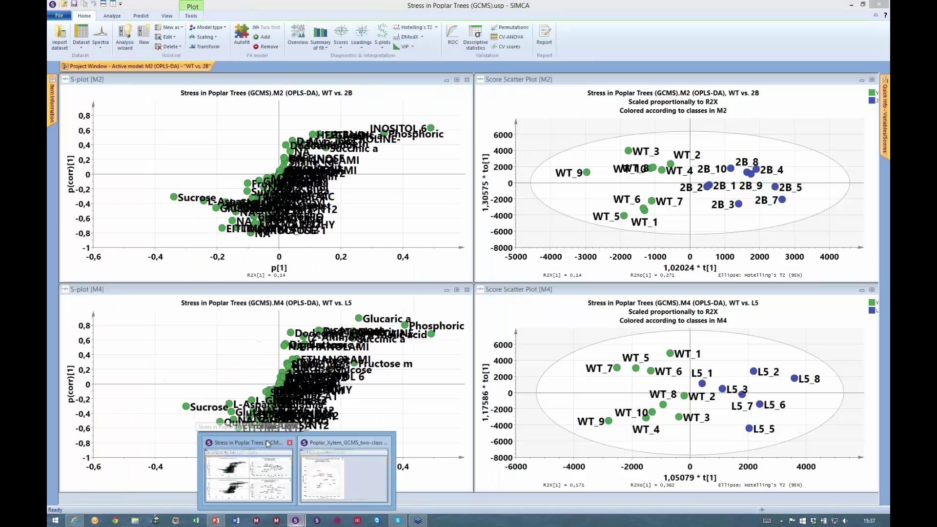
{"action": "left_click", "coordinate": [266, 441]}
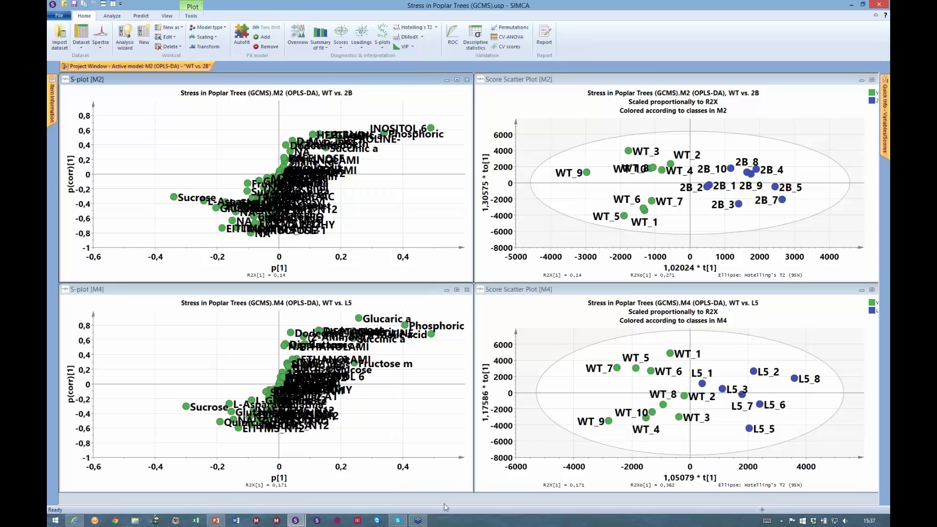
{"action": "left_click", "coordinate": [207, 69]}
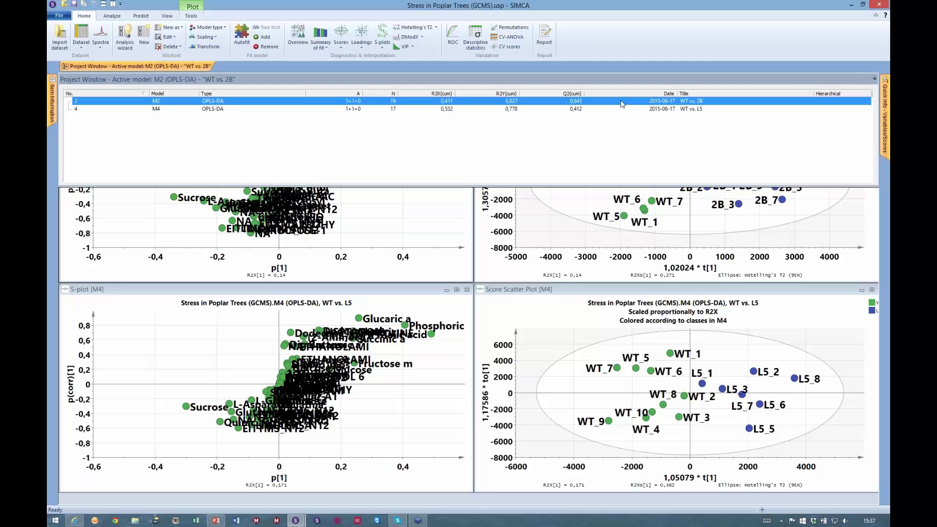
{"action": "left_click", "coordinate": [651, 109]}
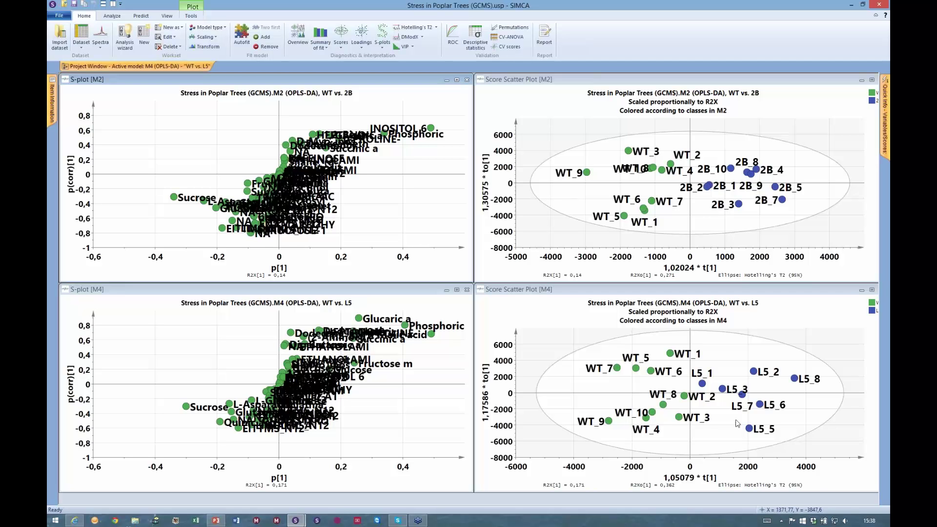
Step: Minimize the M4 and M2 score scatter plots, and create a SUS-plot with M2 on the X axis and M4 on the Y axis
{"action": "left_click", "coordinate": [862, 290]}
{"action": "left_click", "coordinate": [862, 80]}
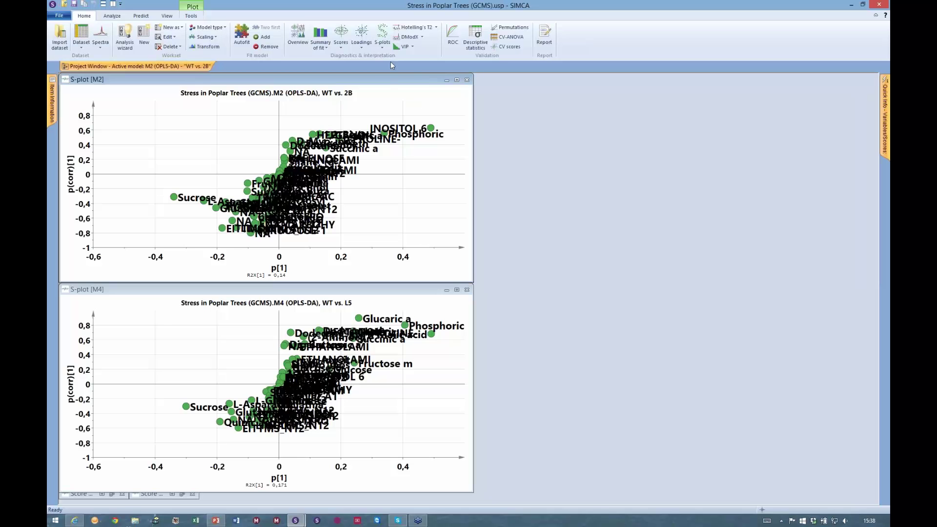
{"action": "left_click", "coordinate": [384, 48]}
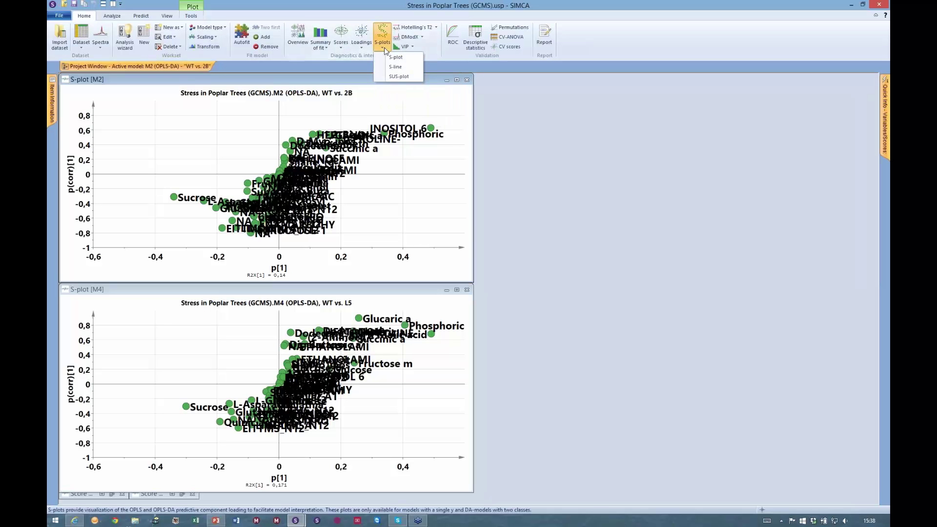
{"action": "left_click", "coordinate": [411, 78]}
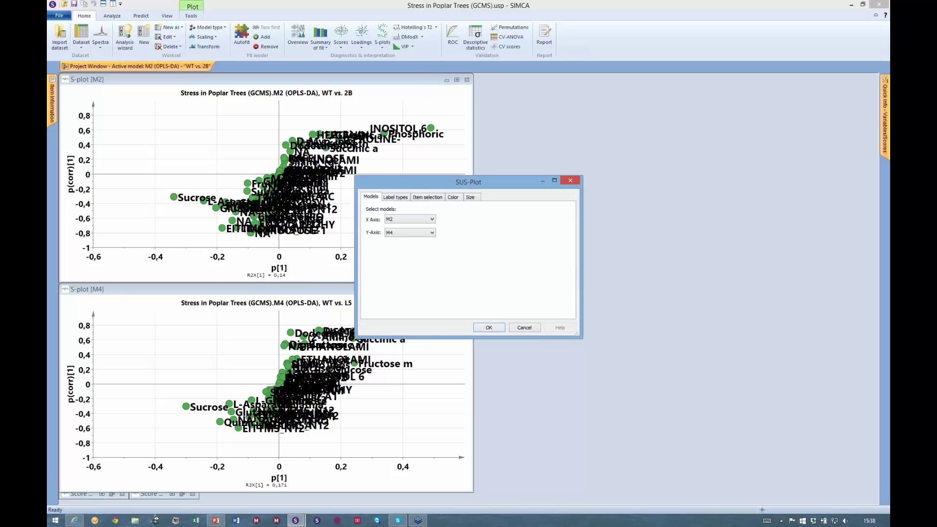
{"action": "key", "text": "Return"}
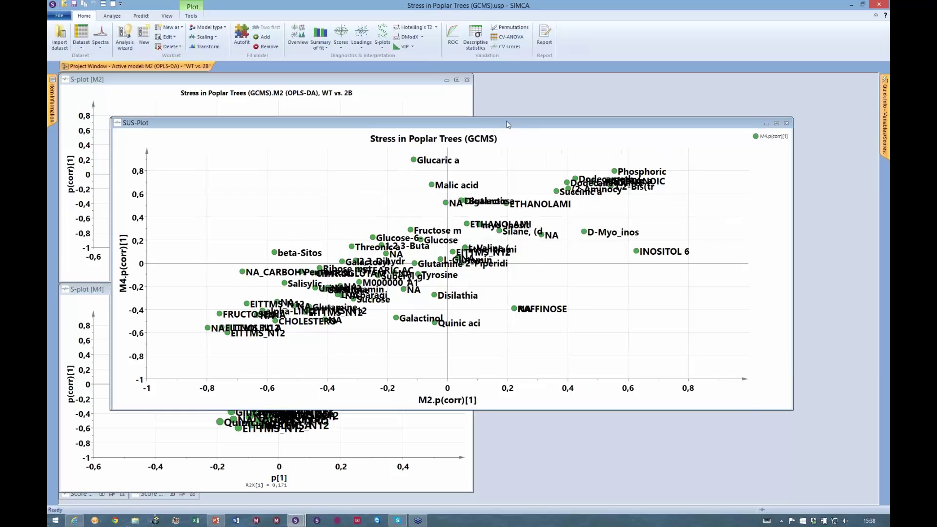
Step: Move and resize the SUS-plot to fill the free area beside the two S-plots, and activate the M2 and M4 S-plots in turn
{"action": "left_click_drag", "start_coordinate": [507, 124], "coordinate": [579, 86]}
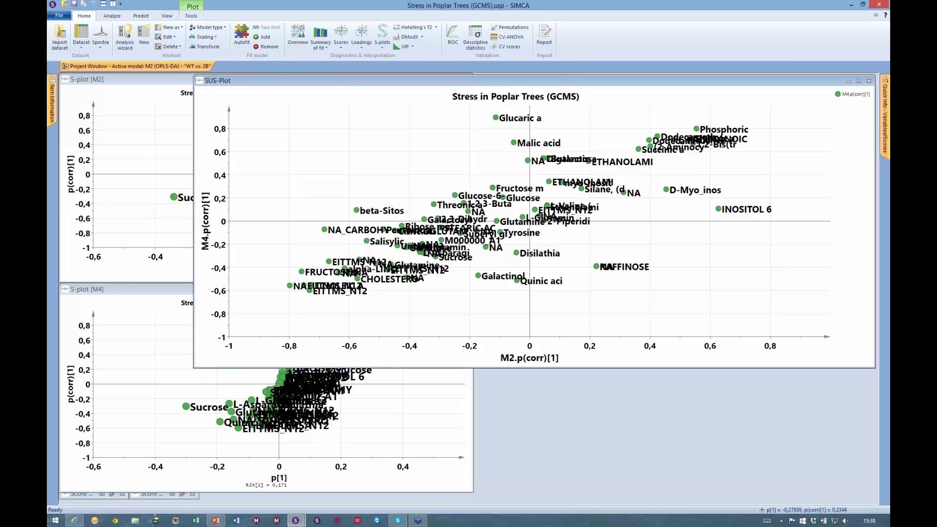
{"action": "left_click_drag", "start_coordinate": [193, 367], "coordinate": [473, 494]}
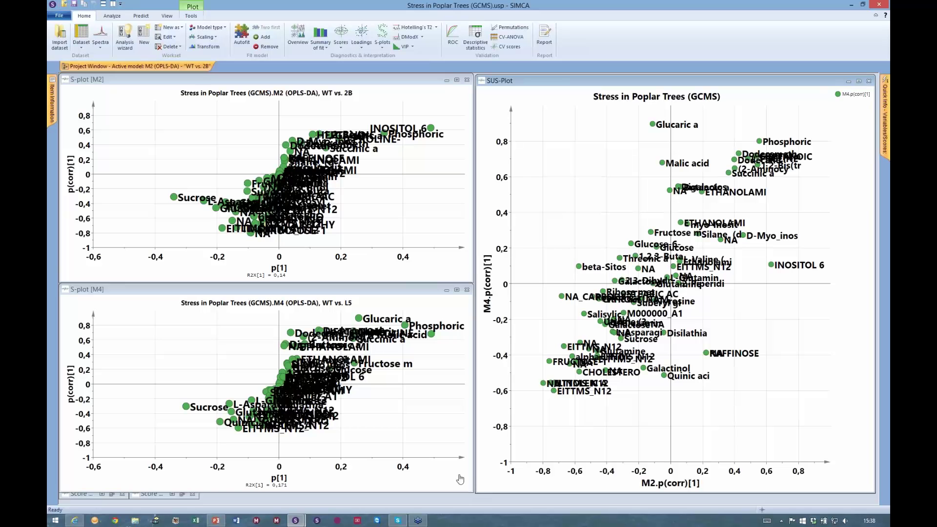
{"action": "left_click", "coordinate": [383, 36]}
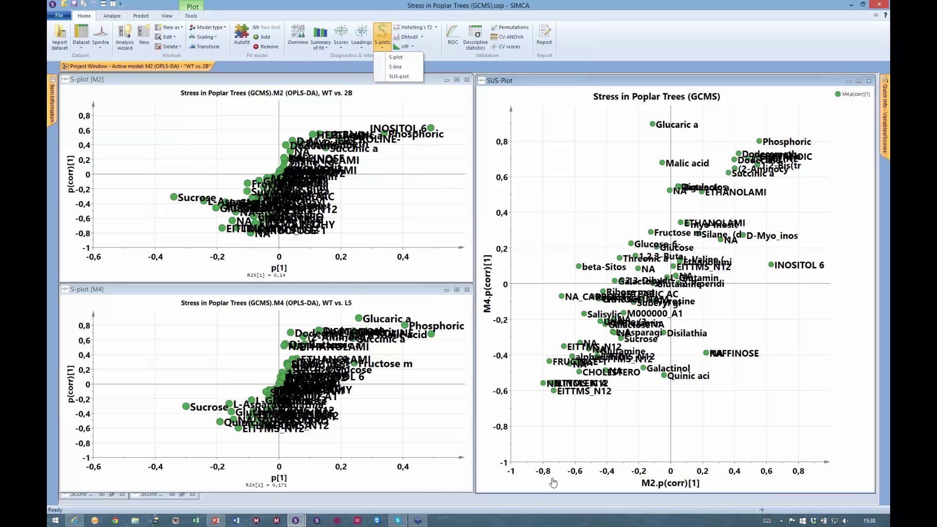
{"action": "key", "text": "Escape"}
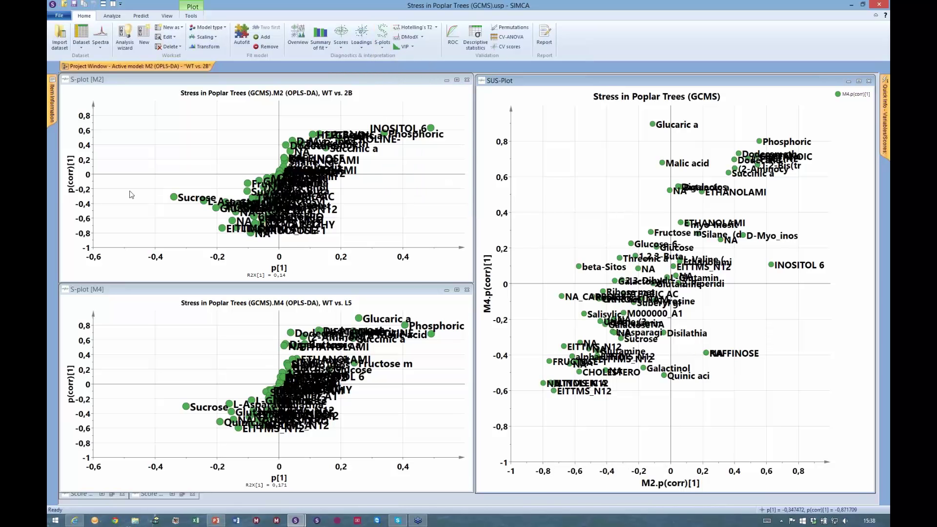
{"action": "left_click", "coordinate": [115, 82]}
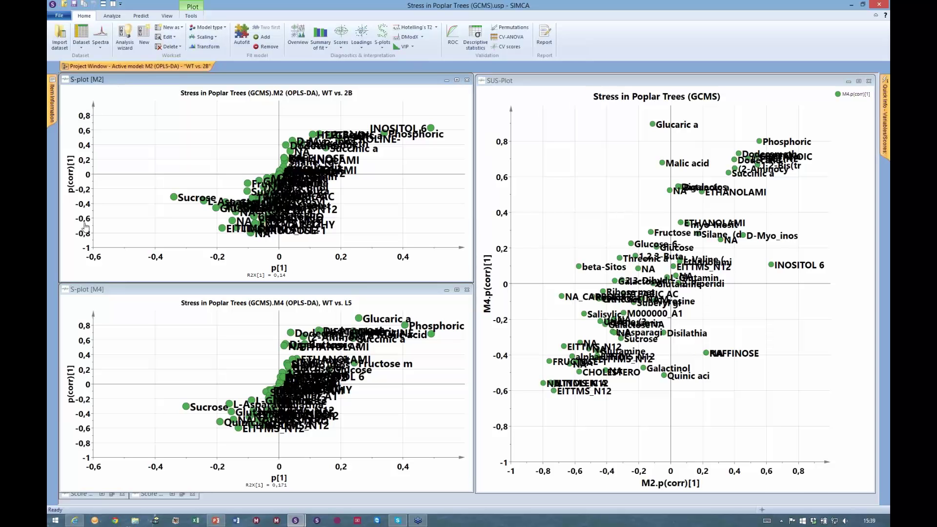
{"action": "left_click", "coordinate": [115, 292]}
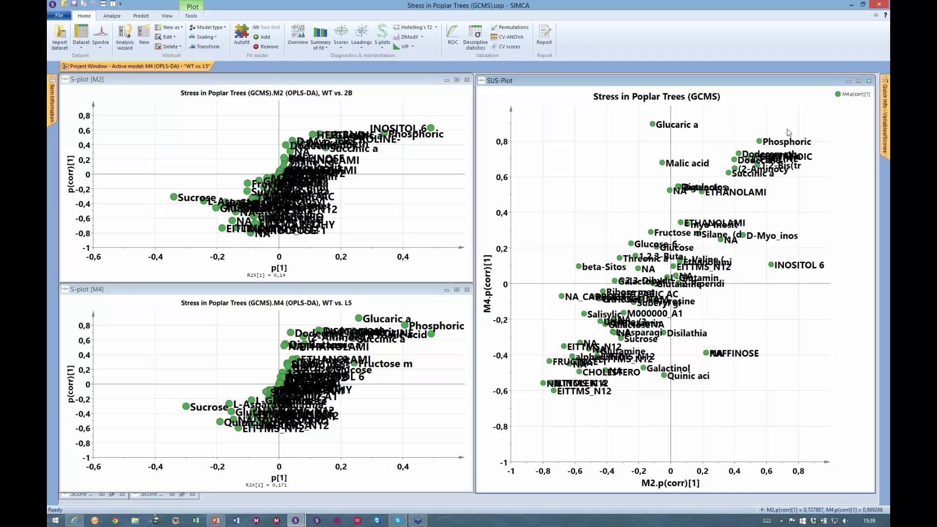
Step: Mark Phosphoric and CHOLESTERO one after the other in the SUS-plot to locate them in both S-plots, and clear the marking
{"action": "left_click", "coordinate": [759, 141]}
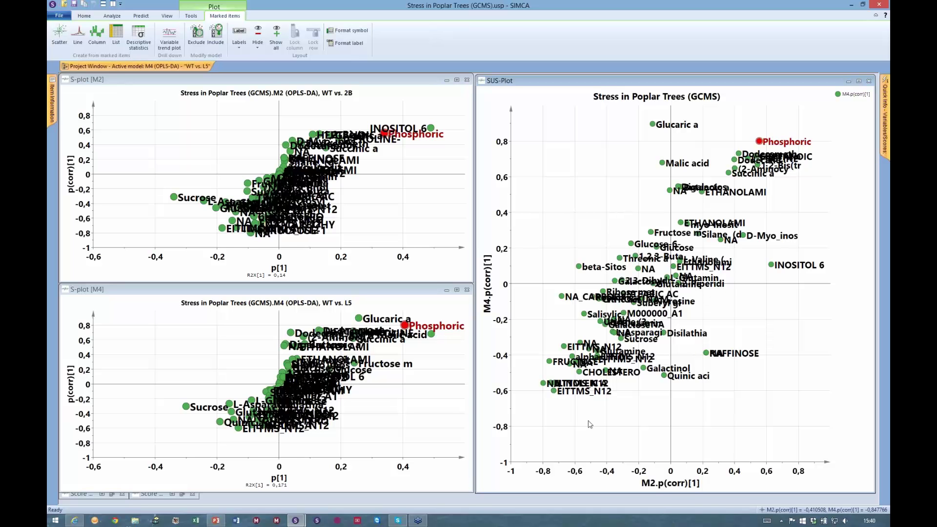
{"action": "left_click", "coordinate": [585, 381]}
{"action": "left_click", "coordinate": [580, 373]}
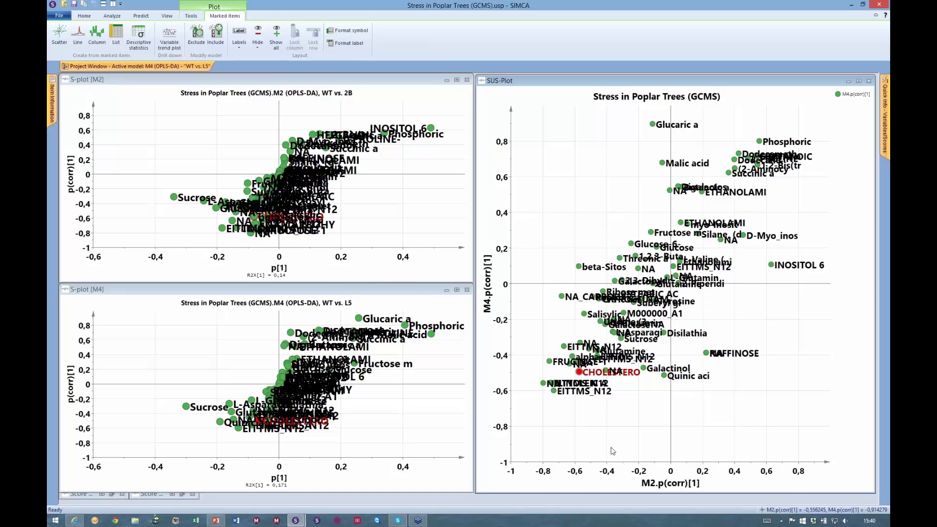
{"action": "left_click", "coordinate": [647, 439]}
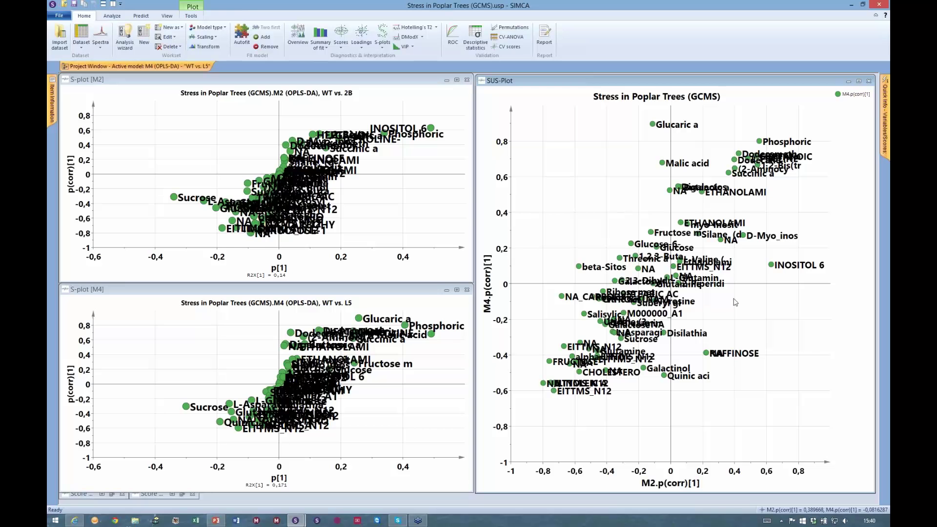
Step: Mark INOSITOL 6 in the SUS-plot, clear it, and mark Glucaric a, comparing where each variable lies in both S-plots
{"action": "left_click", "coordinate": [771, 265]}
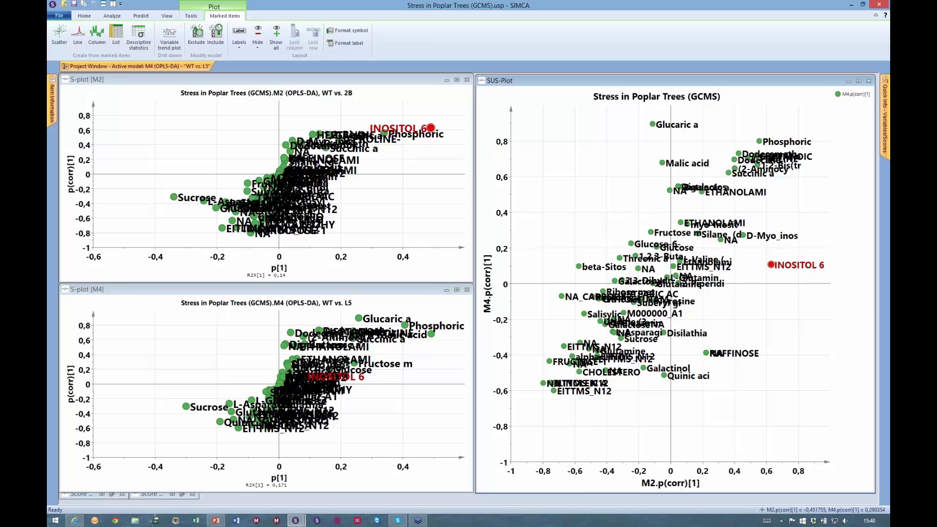
{"action": "mouse_move", "coordinate": [432, 132]}
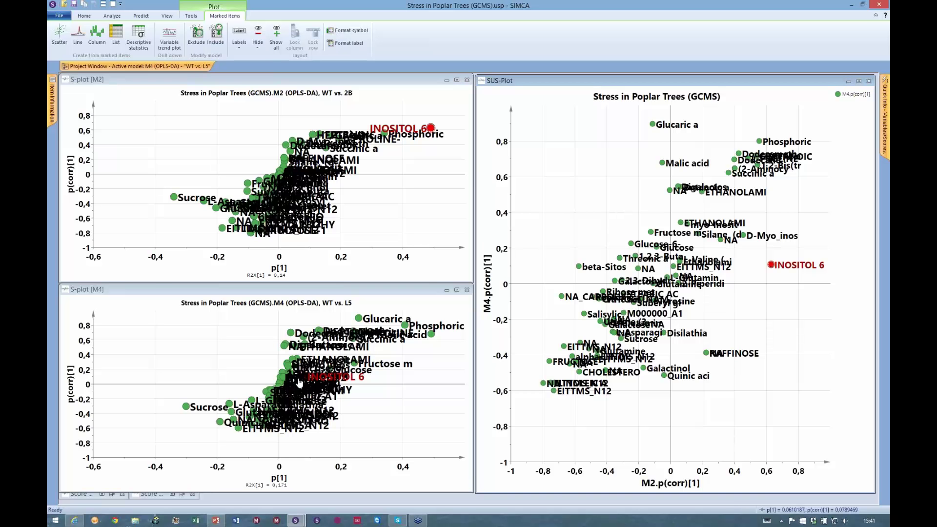
{"action": "left_click", "coordinate": [769, 431]}
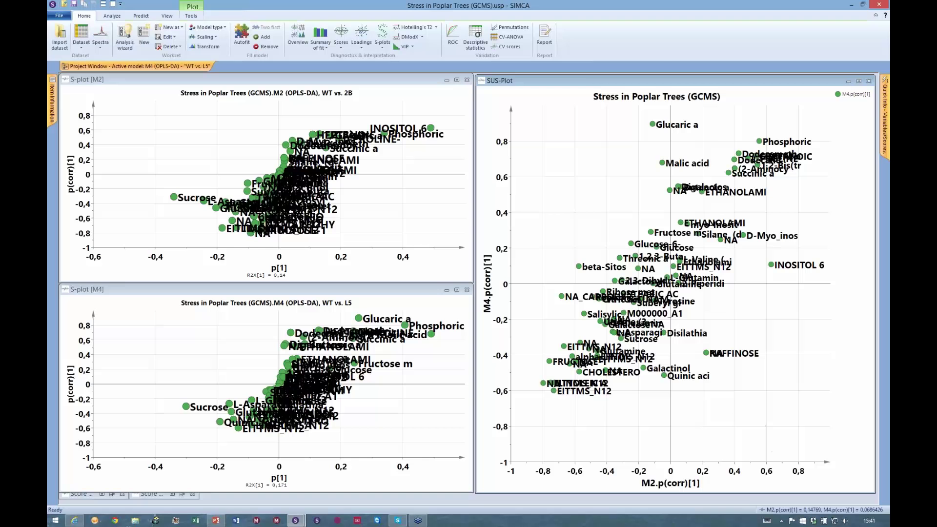
{"action": "left_click", "coordinate": [653, 125]}
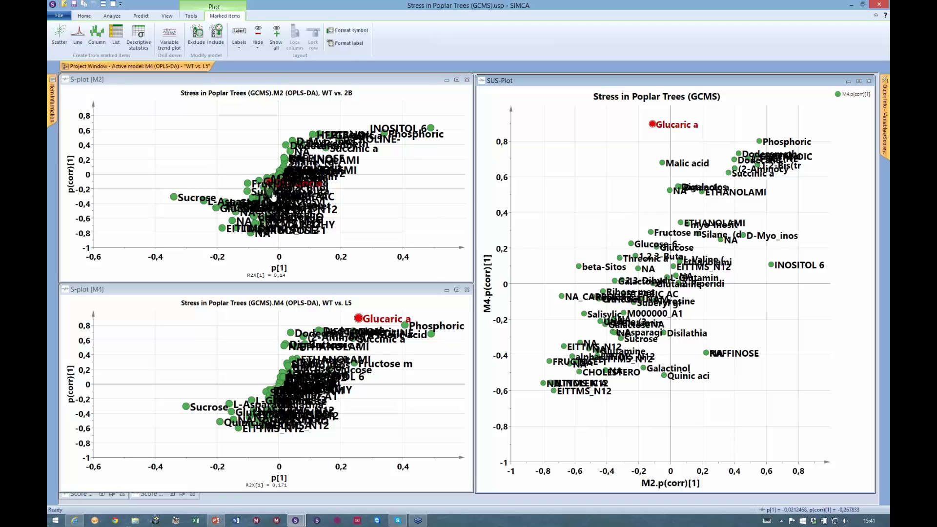
{"action": "mouse_move", "coordinate": [272, 193]}
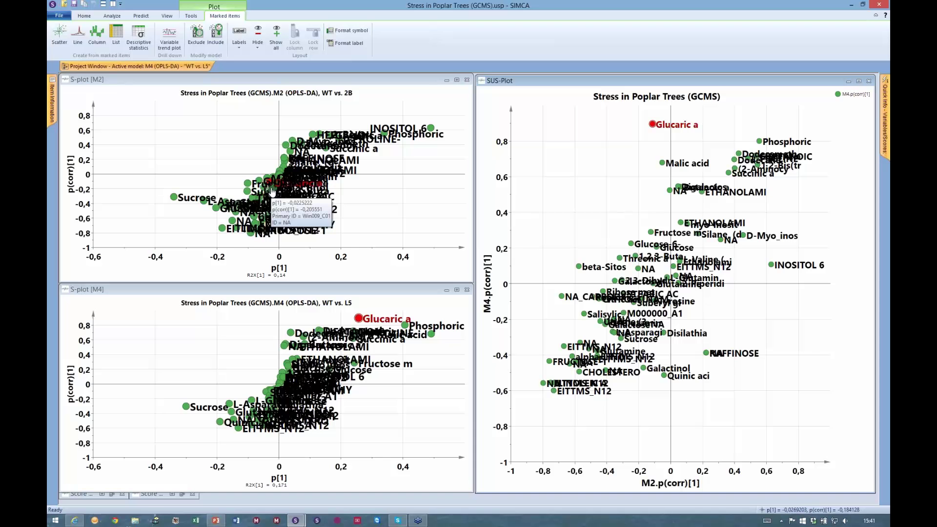